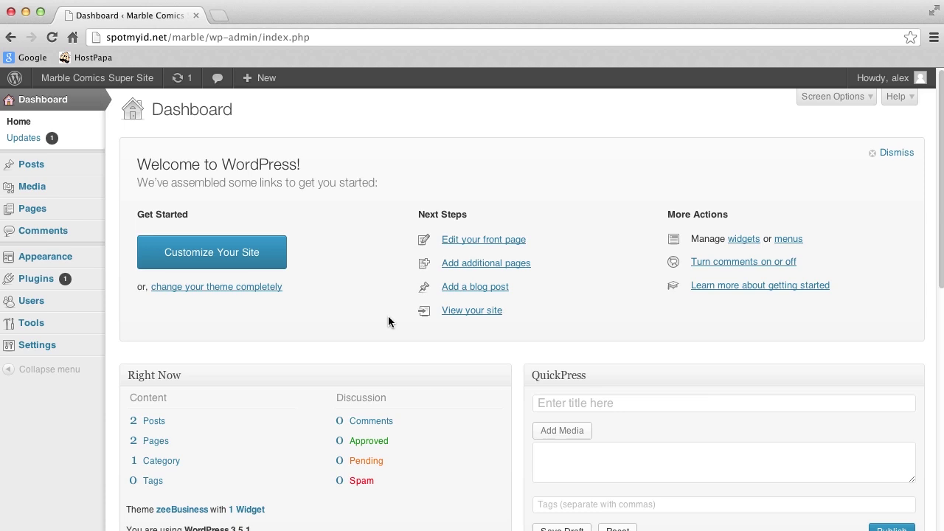
# Add a new page named 'Party Pictures!' with an empty body and publish it
pyautogui.moveTo(69, 214)
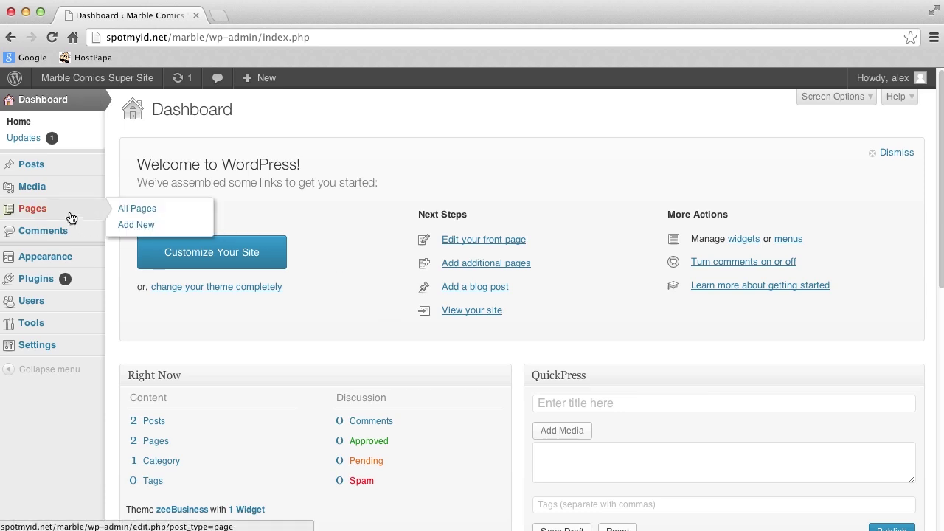
pyautogui.click(140, 230)
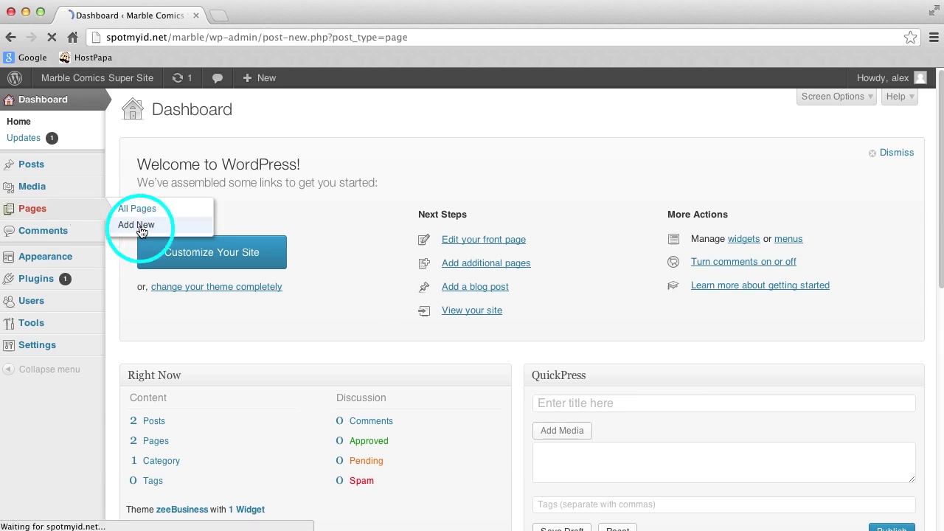
pyautogui.write('Party Pictures')
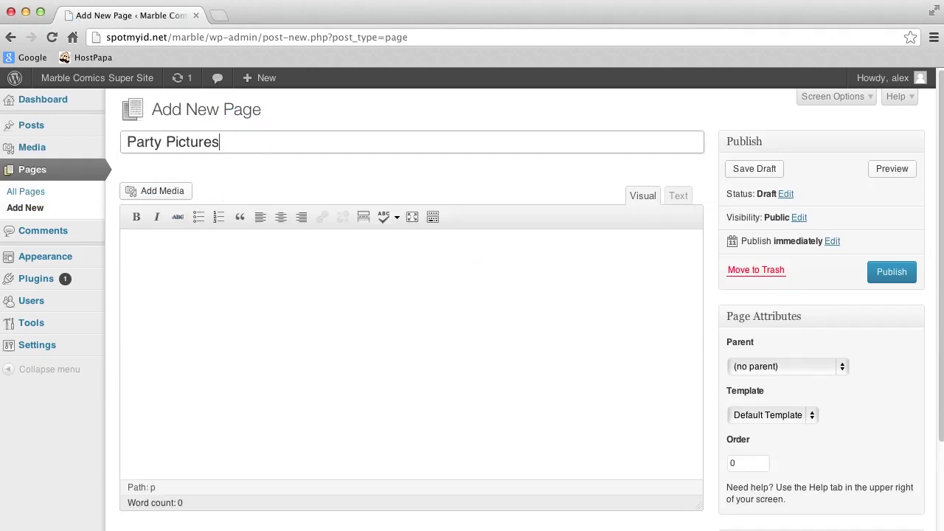
pyautogui.write('!')
pyautogui.click(225, 286)
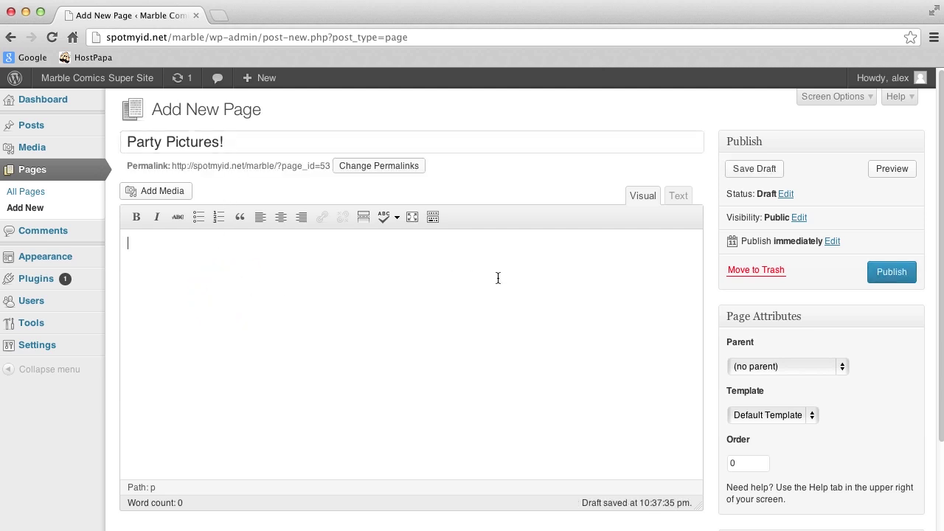
pyautogui.click(901, 272)
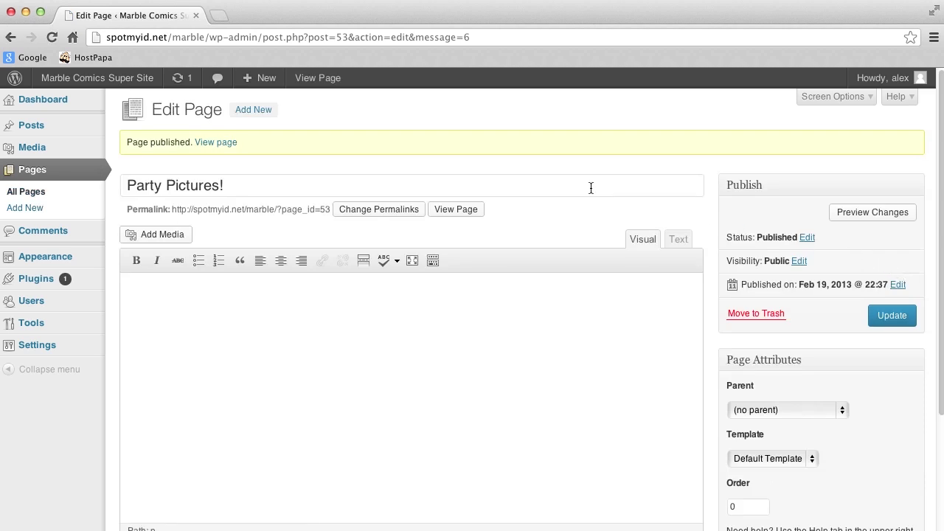
# Search the plugin directory for 'gallery' from the Add New plugins screen
pyautogui.moveTo(47, 283)
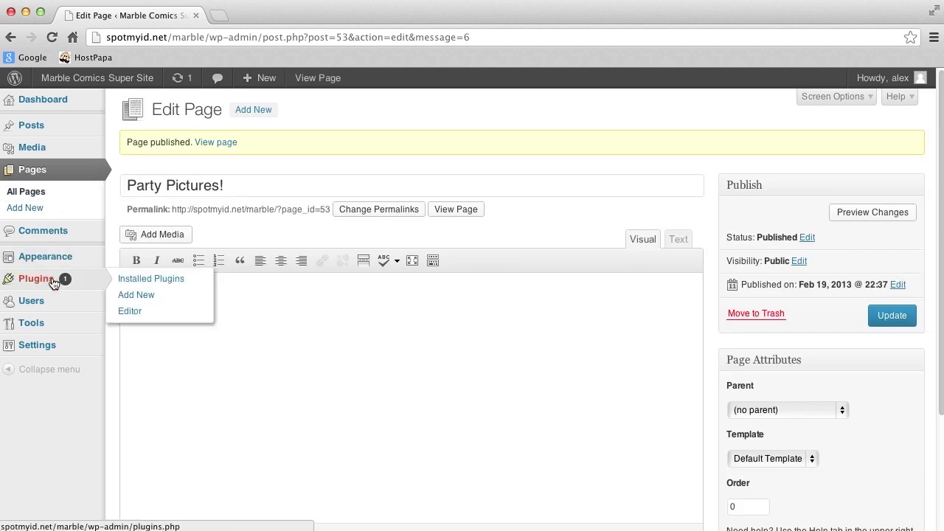
pyautogui.click(133, 295)
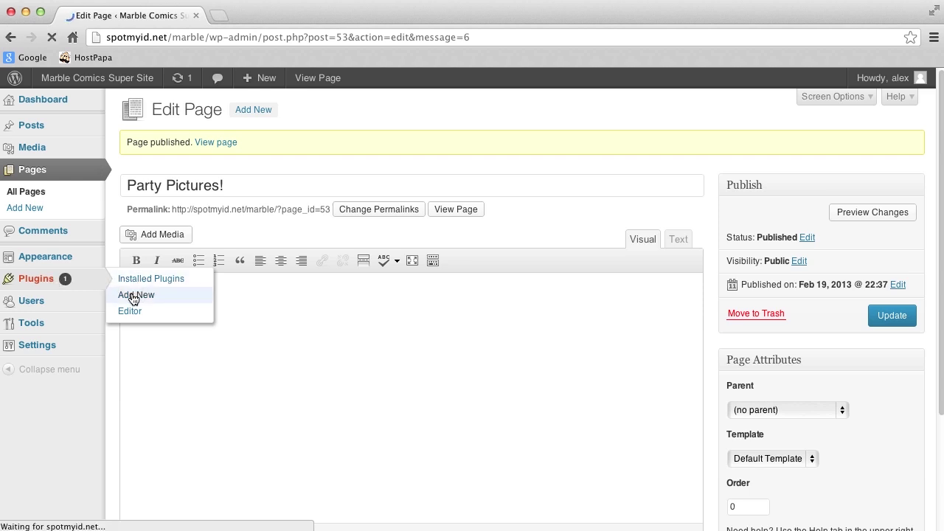
pyautogui.write('ga')
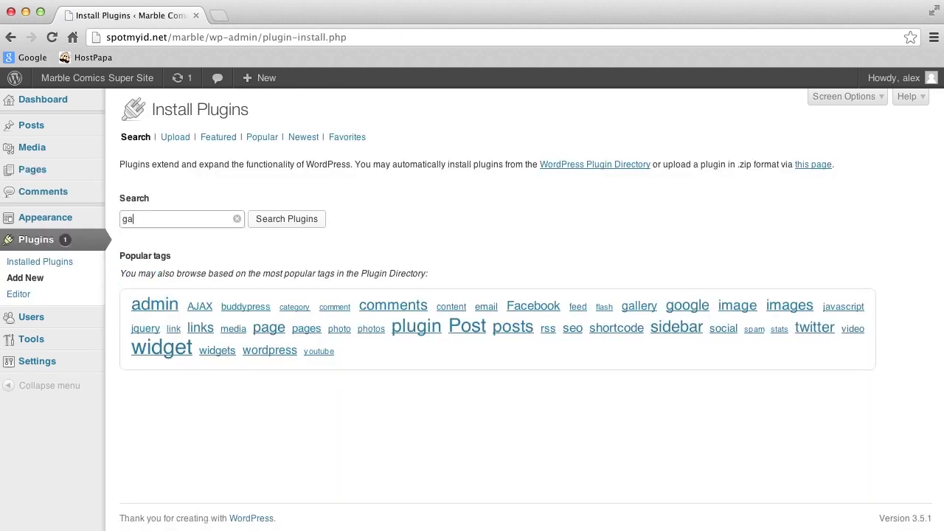
pyautogui.write('llery')
pyautogui.click(302, 226)
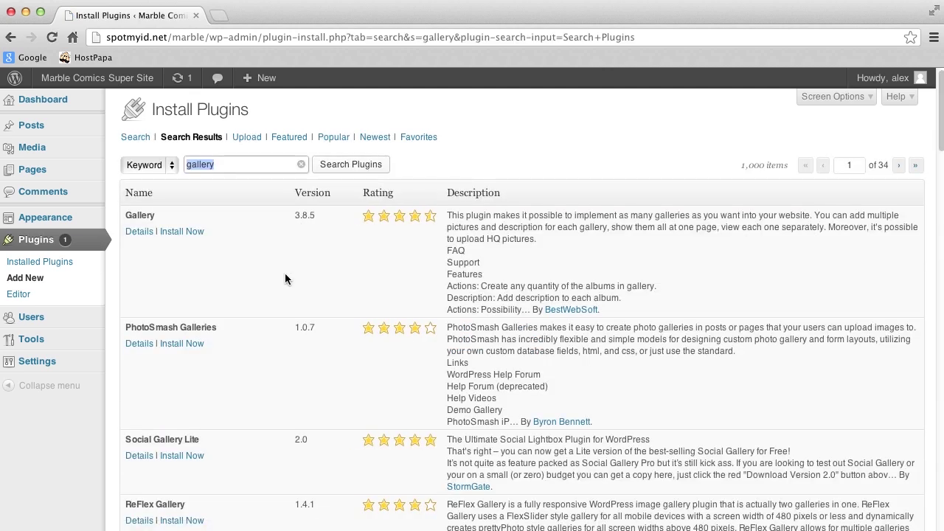
# Install the Gallery 3.8.5 plugin from the results, confirm the prompt, and activate it
pyautogui.scroll(-8, 285, 274)
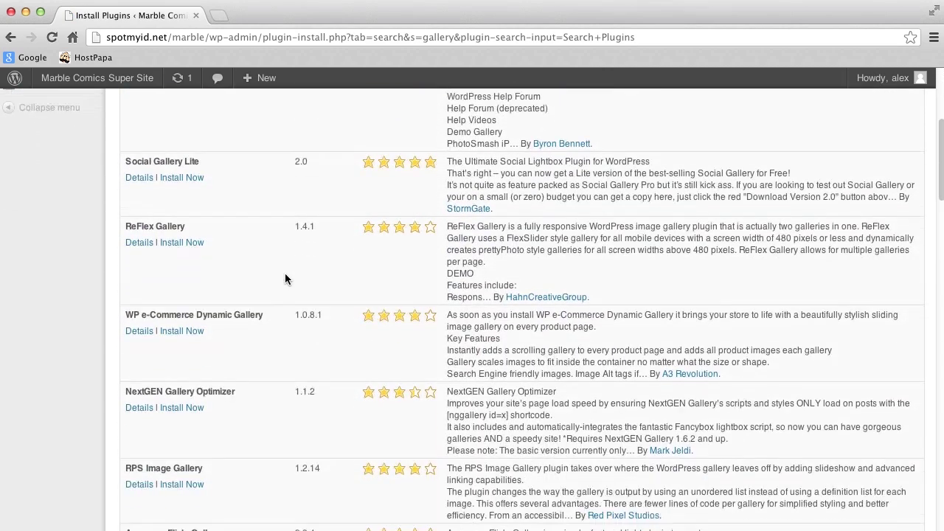
pyautogui.scroll(8, 284, 274)
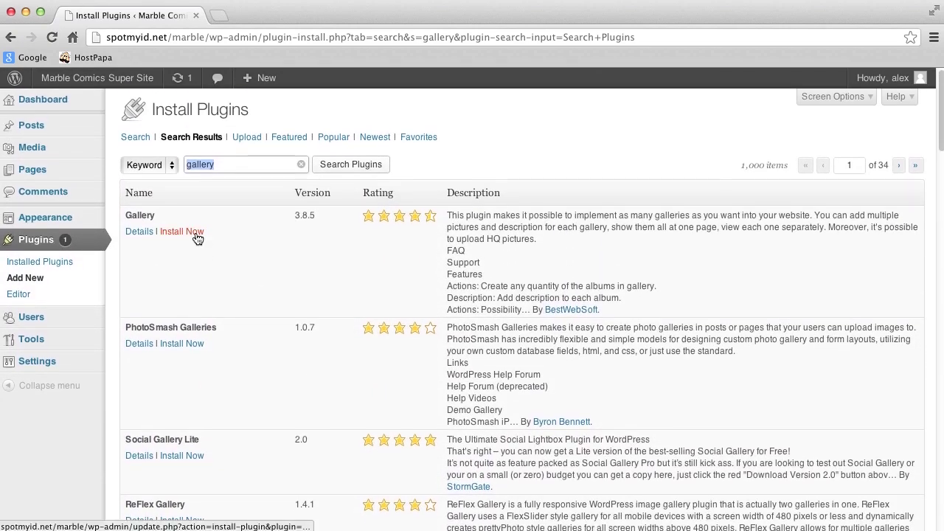
pyautogui.click(197, 236)
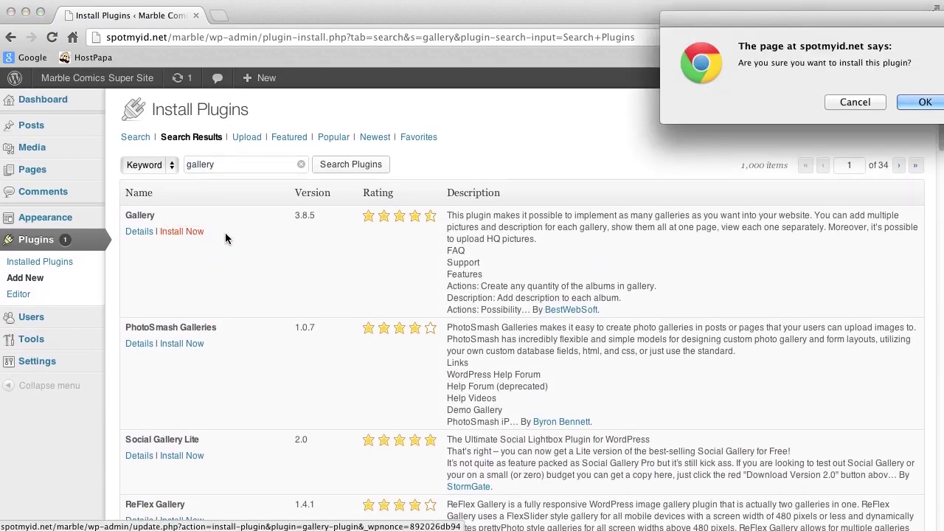
pyautogui.moveTo(726, 24); pyautogui.dragTo(403, 123)
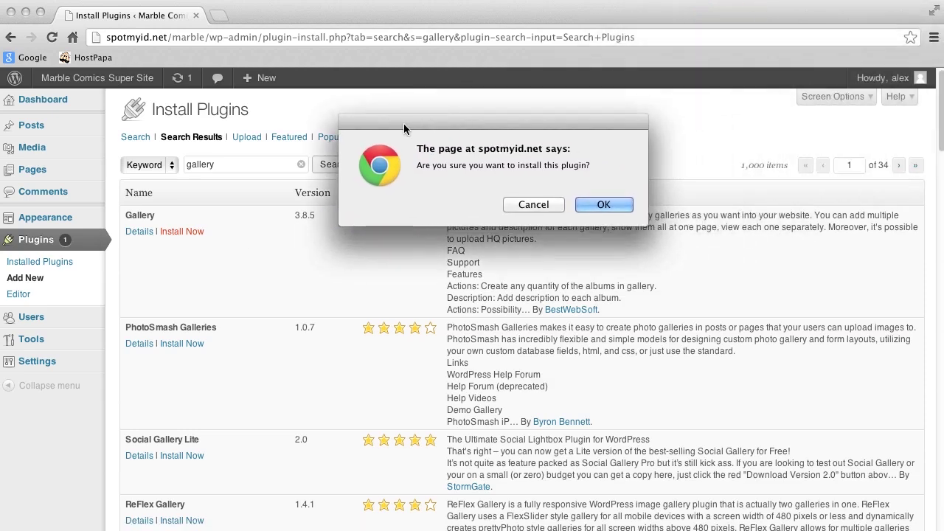
pyautogui.click(592, 204)
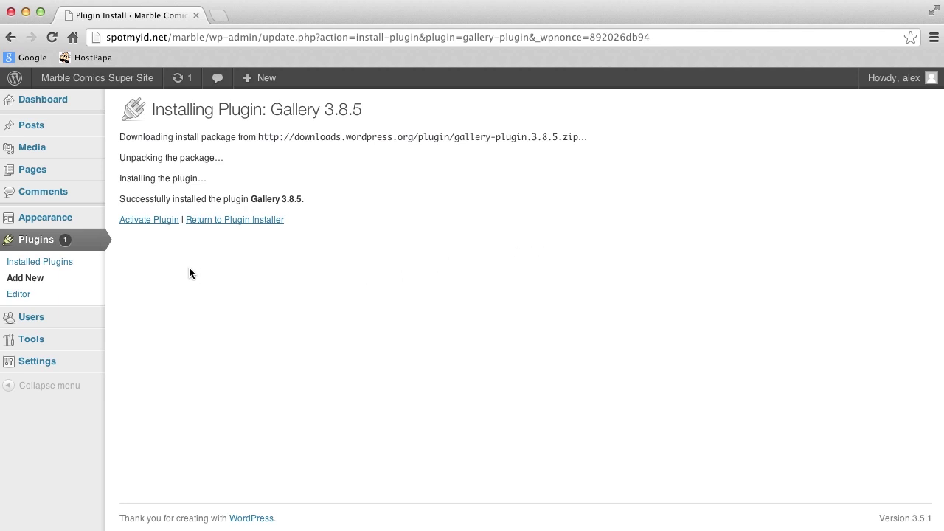
pyautogui.click(168, 221)
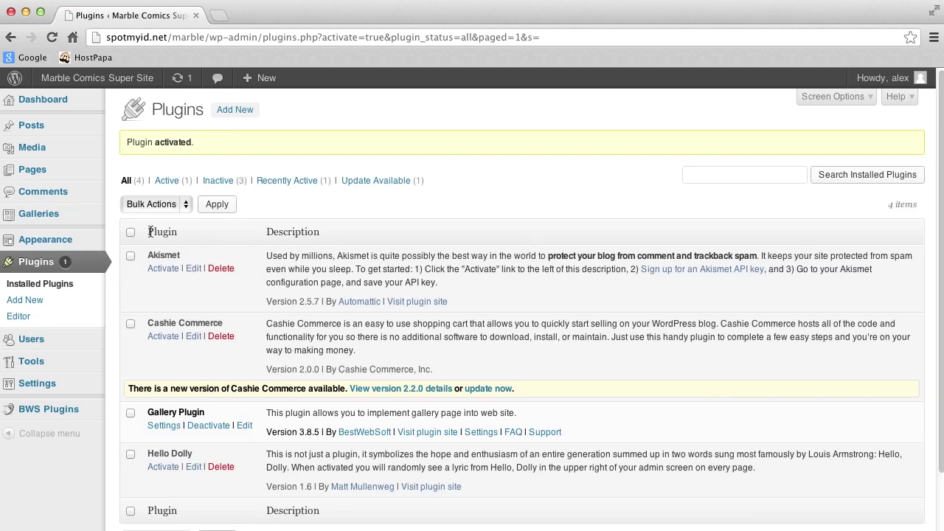
# Open and refresh the empty Galleries list, then begin a new gallery
pyautogui.moveTo(75, 218)
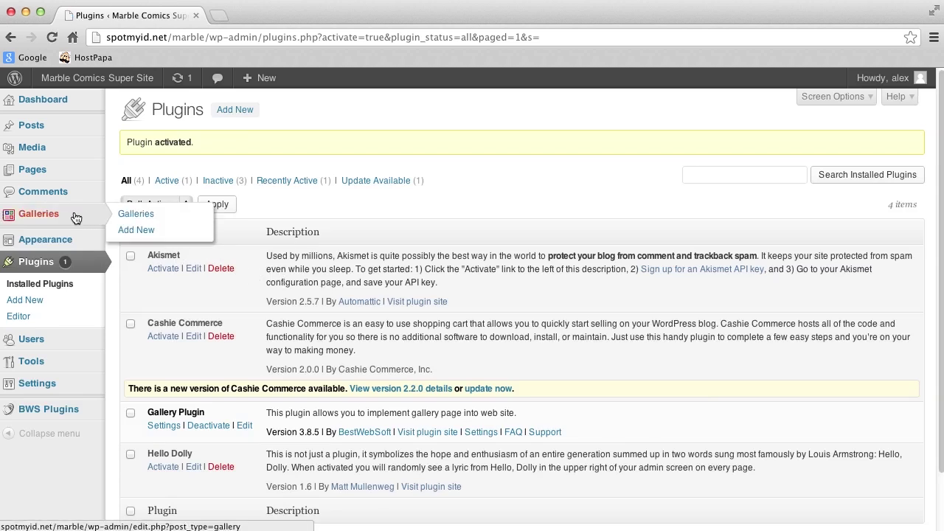
pyautogui.click(137, 214)
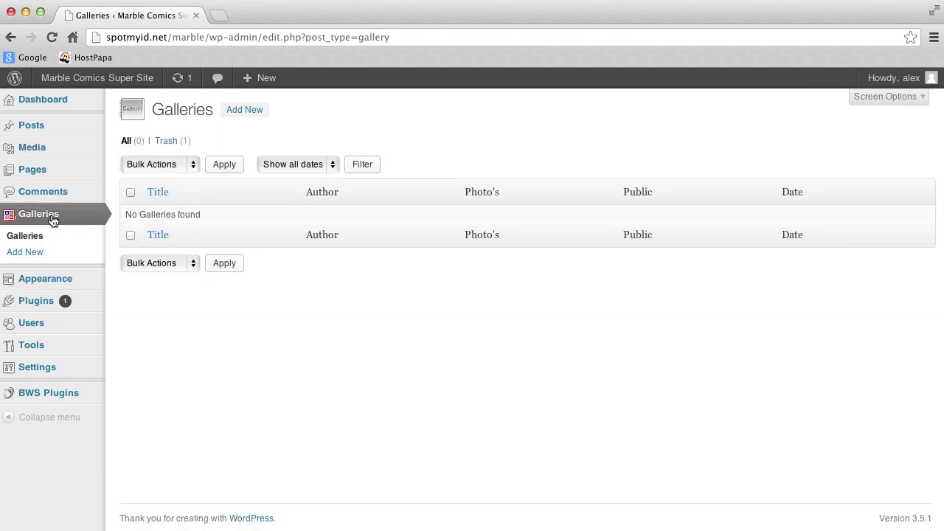
pyautogui.click(52, 219)
pyautogui.click(246, 110)
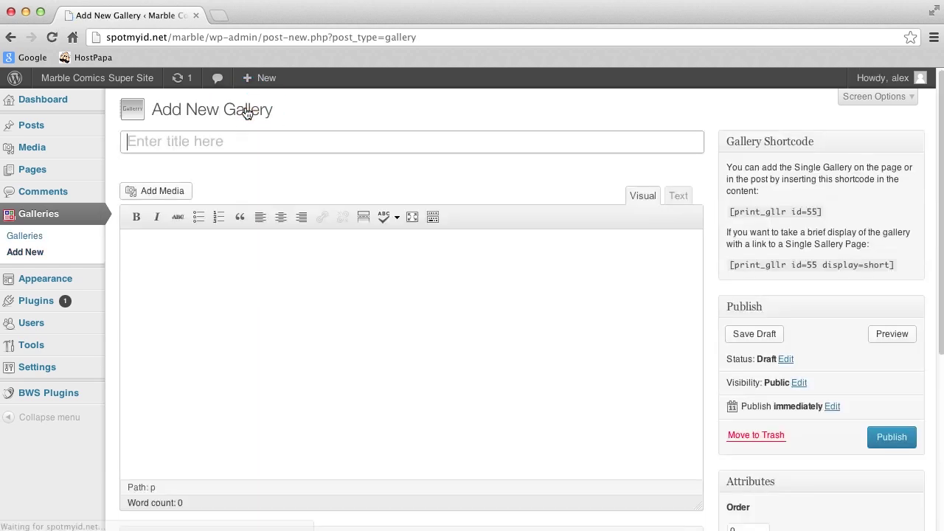
# Title the gallery 'Marble Comics Grand Opening Party!' and publish it
pyautogui.write('Marble Co')
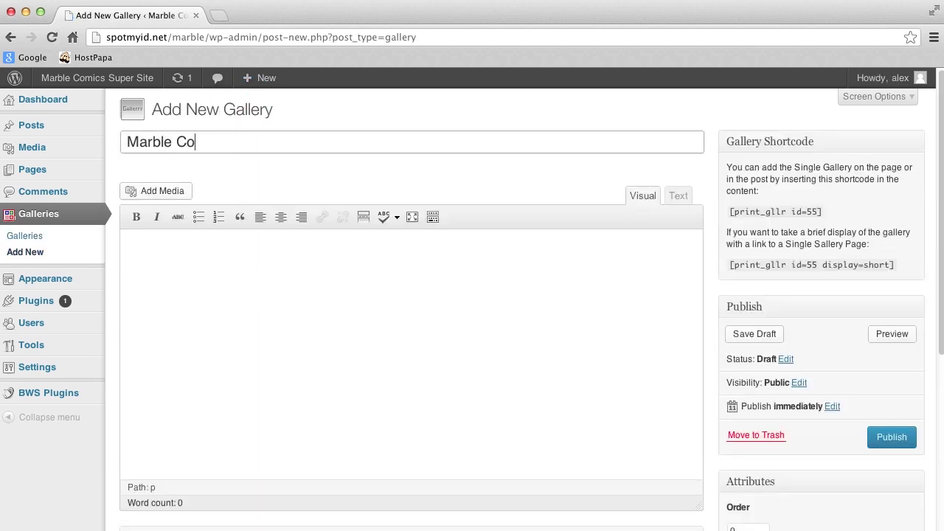
pyautogui.write('mics Grand Opening Party!')
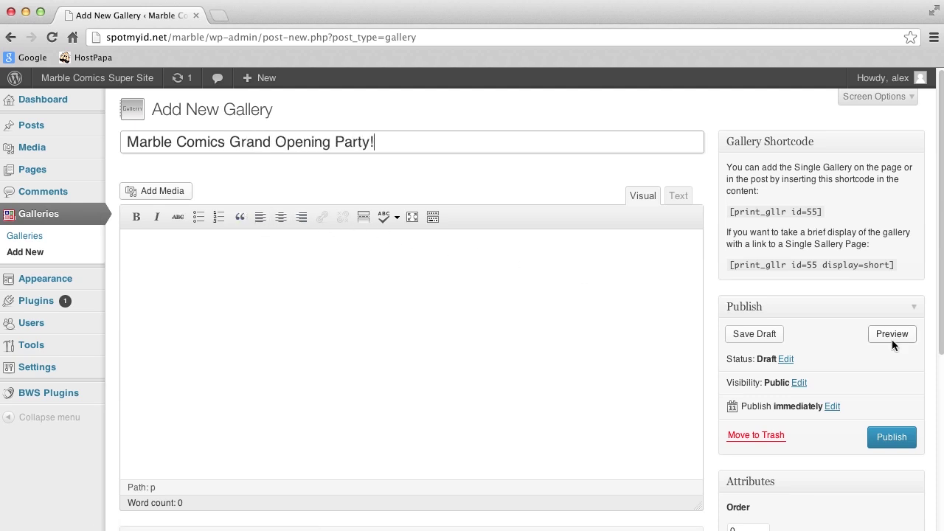
pyautogui.click(907, 440)
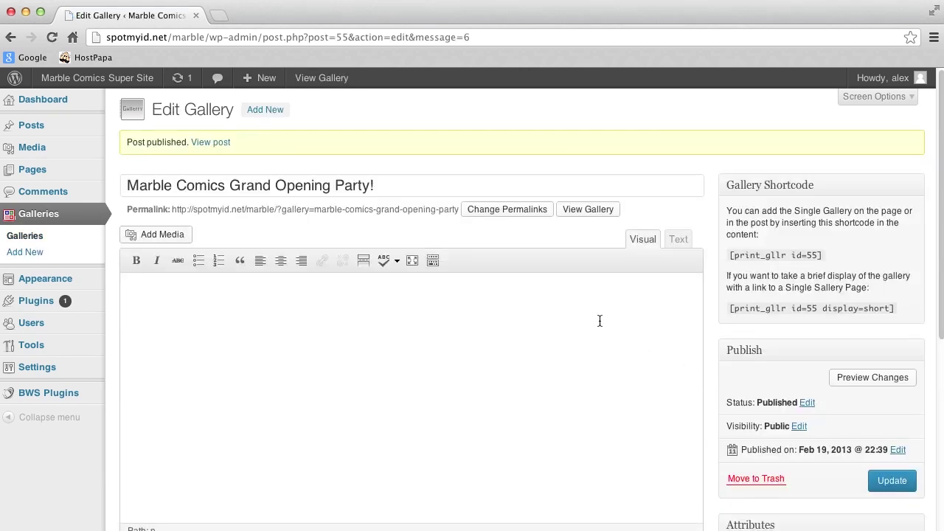
# Upload Party shot 1.png through Party shot 7.png into the gallery together
pyautogui.scroll(-5, 598, 321)
pyautogui.scroll(-5, 598, 320)
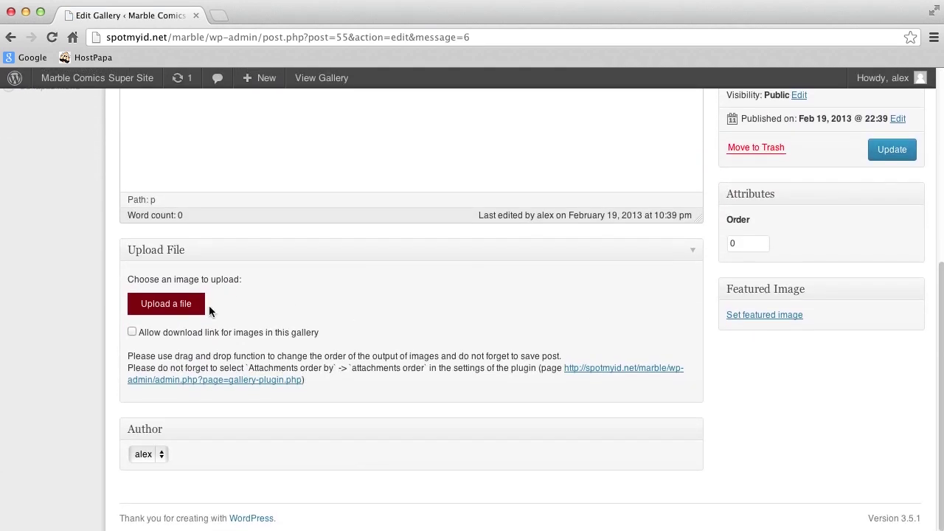
pyautogui.click(198, 312)
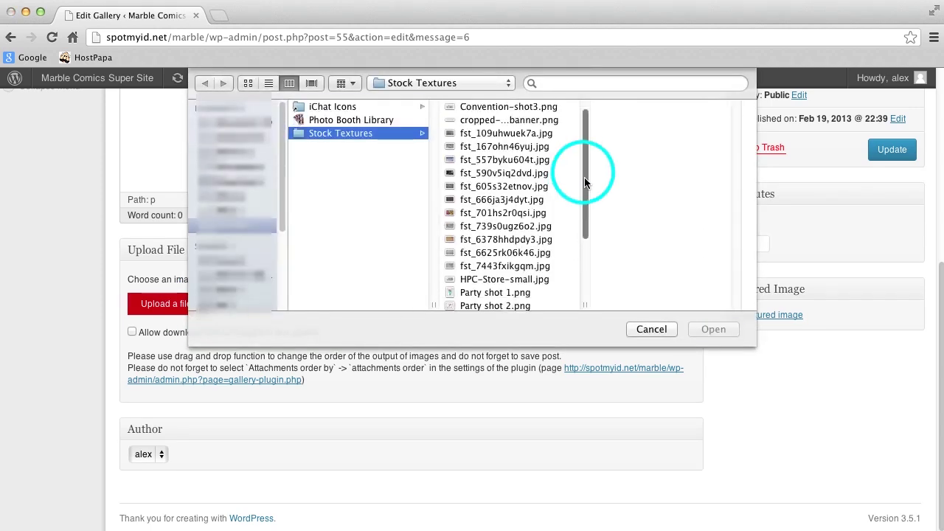
pyautogui.moveTo(583, 177); pyautogui.dragTo(581, 264)
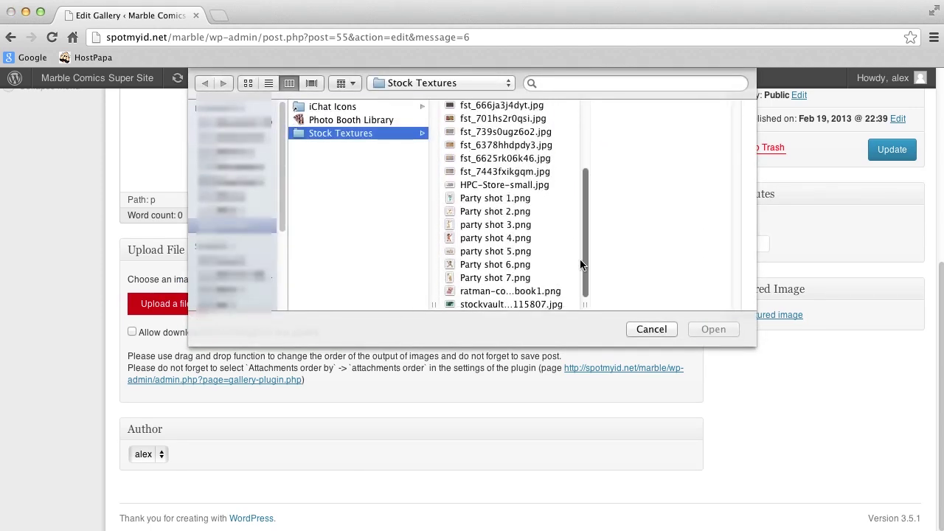
pyautogui.click(517, 205)
pyautogui.keyDown('shift'); pyautogui.click(509, 278); pyautogui.keyUp('shift')
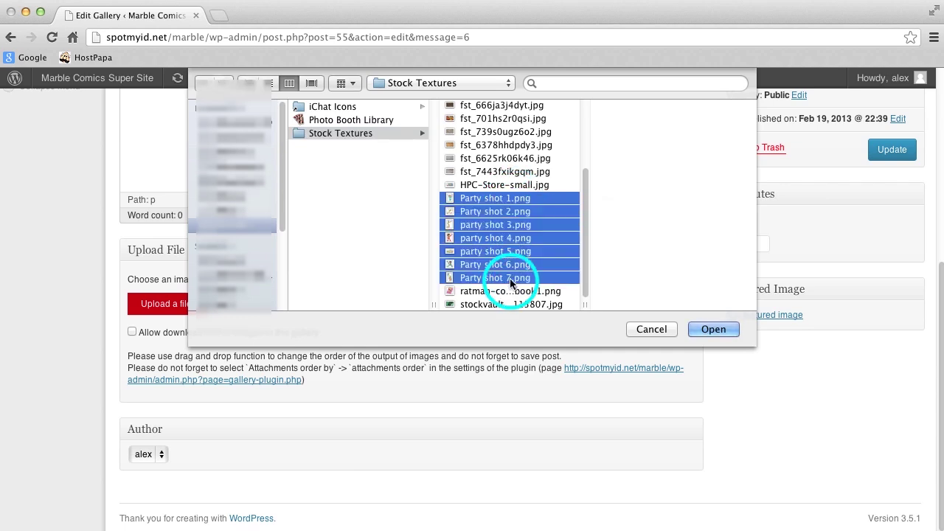
pyautogui.click(719, 330)
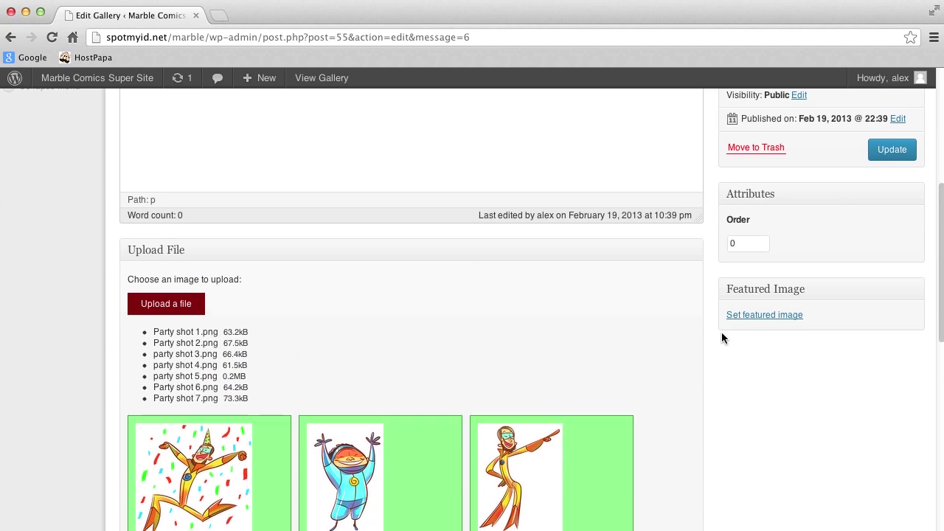
# Update the gallery from the Publish box so the seven images are saved
pyautogui.scroll(1, 623, 324)
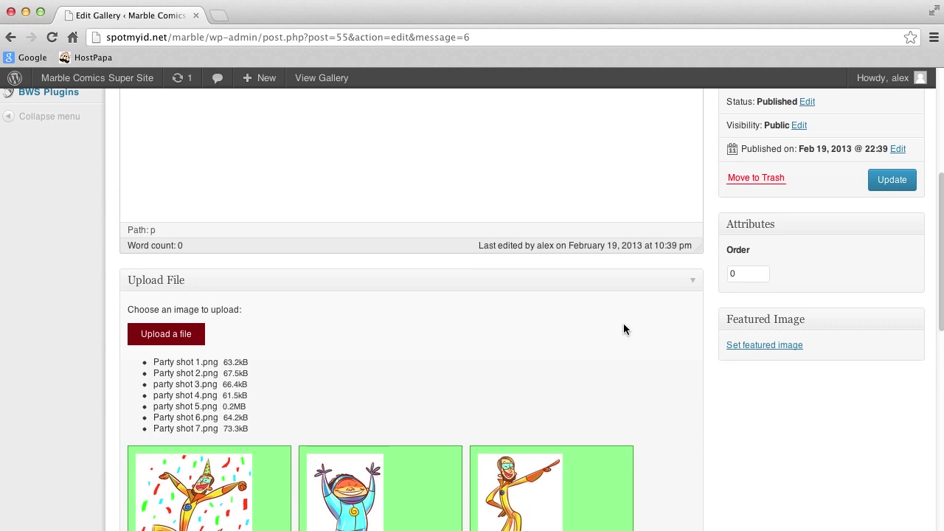
pyautogui.scroll(2, 623, 324)
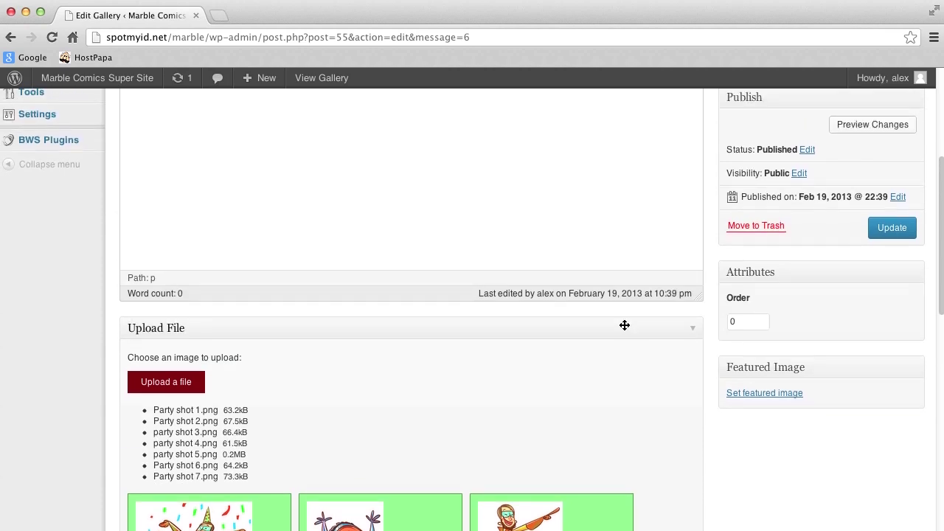
pyautogui.click(876, 230)
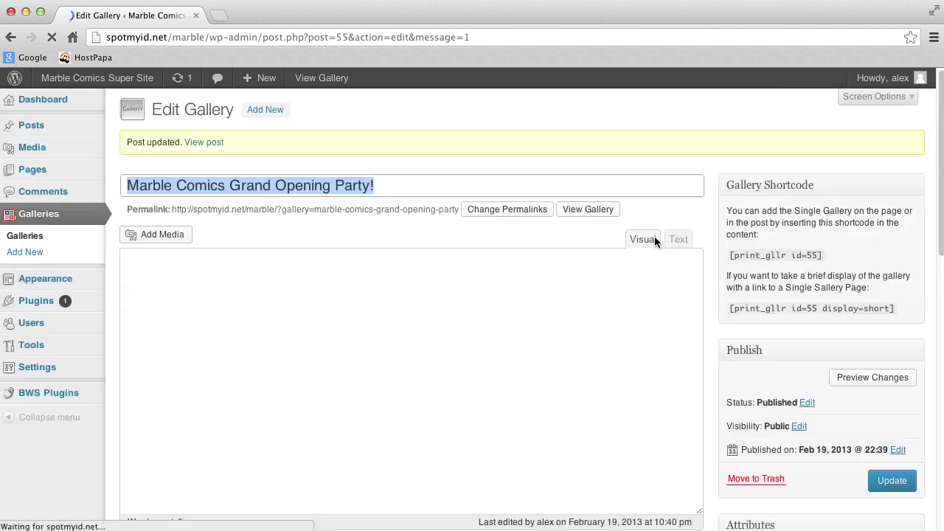
# Drag the blue and yellow character images into third and fourth place, then update the gallery
pyautogui.scroll(-10, 654, 240)
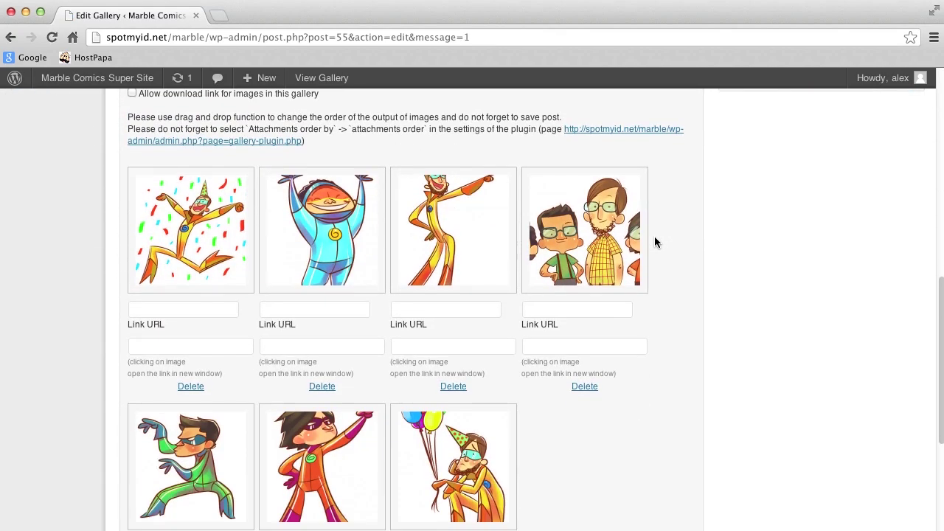
pyautogui.scroll(1, 654, 236)
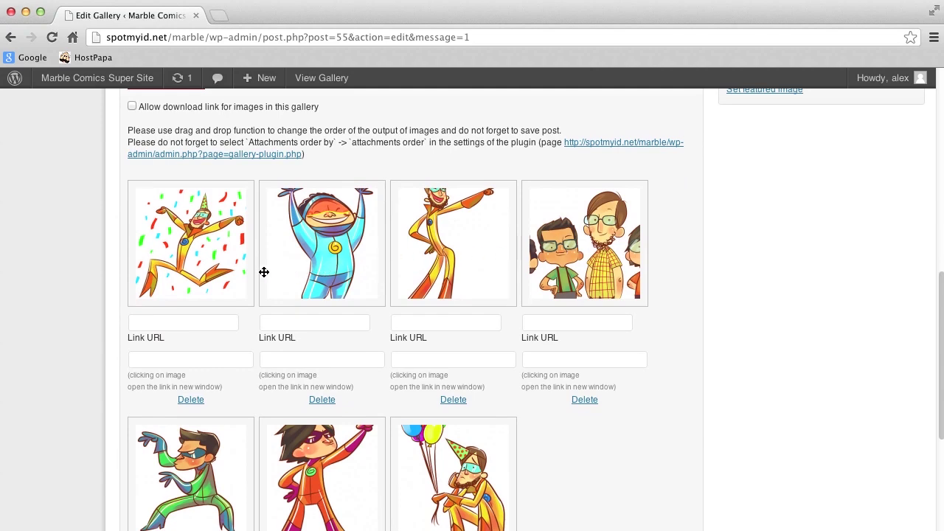
pyautogui.moveTo(330, 264); pyautogui.dragTo(478, 259)
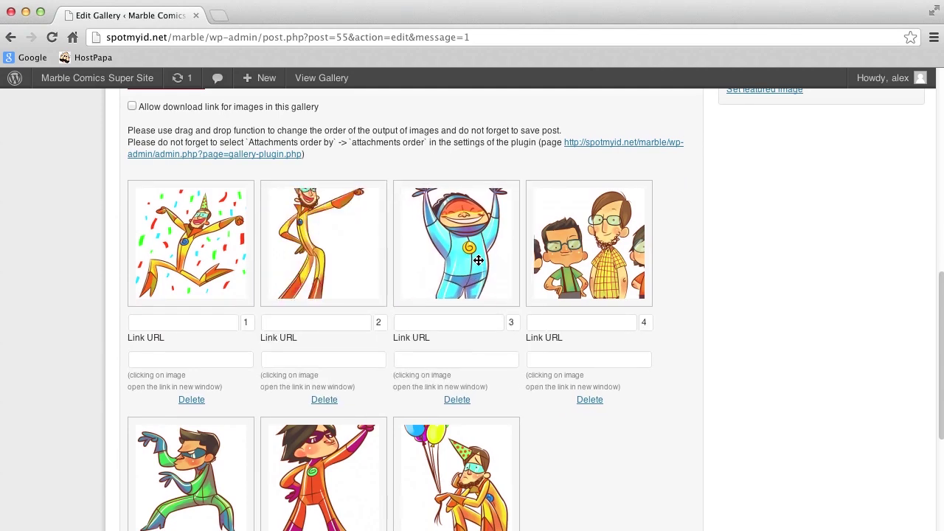
pyautogui.moveTo(350, 259); pyautogui.dragTo(488, 257)
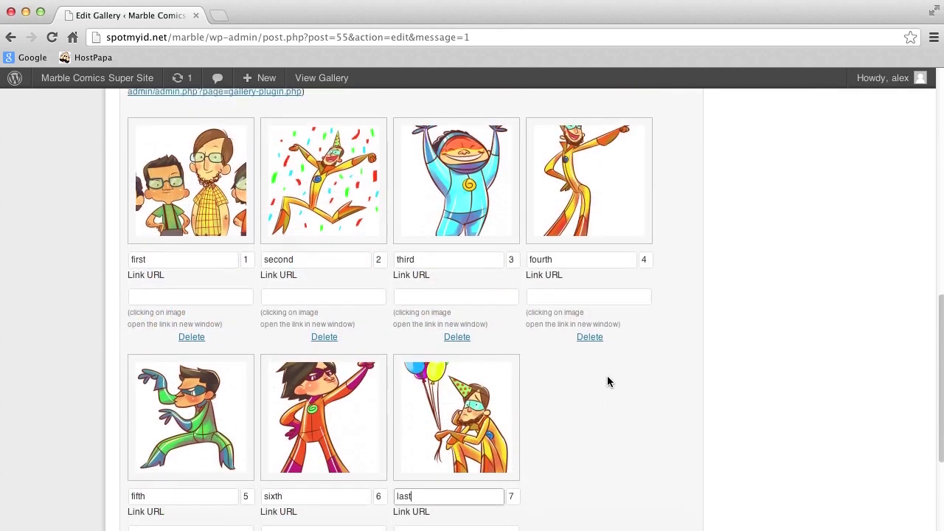
pyautogui.scroll(1, 606, 381)
pyautogui.scroll(5, 606, 381)
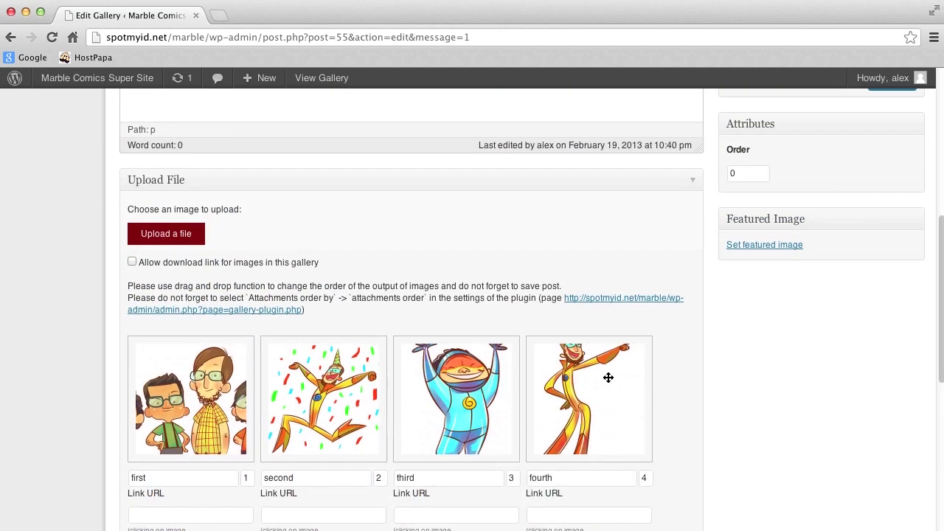
pyautogui.click(894, 168)
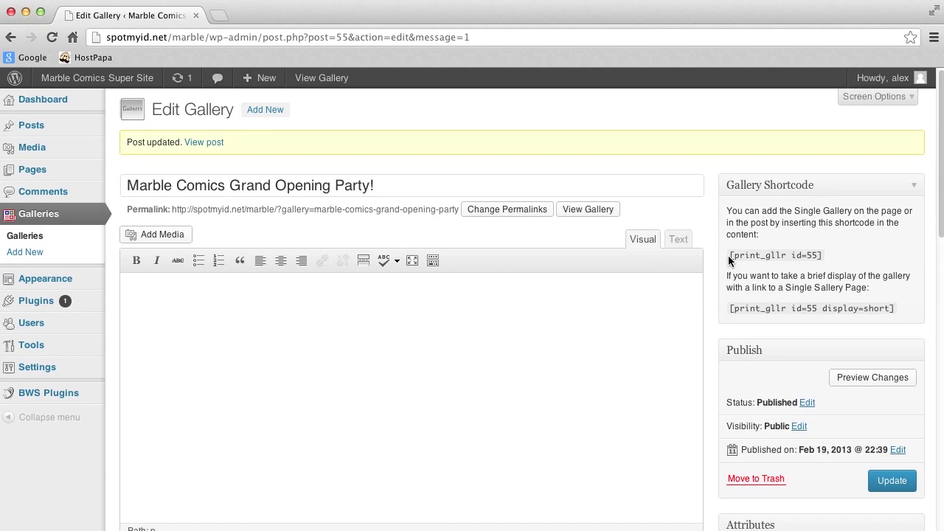
# Select the [print_gllr id=55] shortcode and copy it from the right-click menu
pyautogui.moveTo(729, 260); pyautogui.dragTo(844, 258)
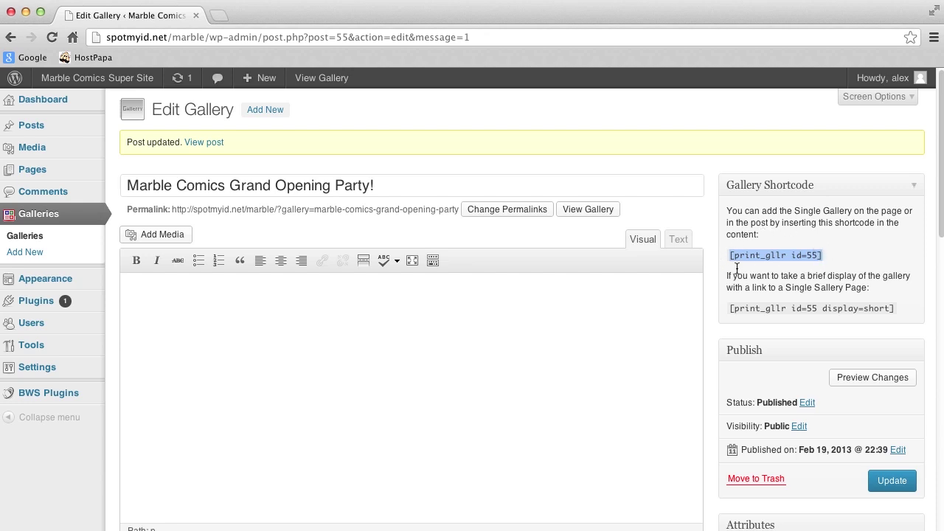
pyautogui.rightClick(776, 255)
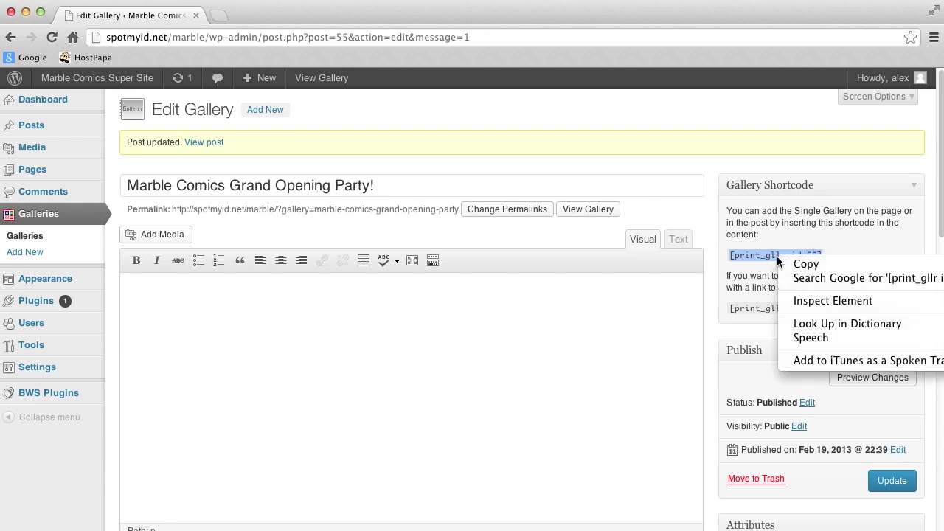
pyautogui.click(806, 264)
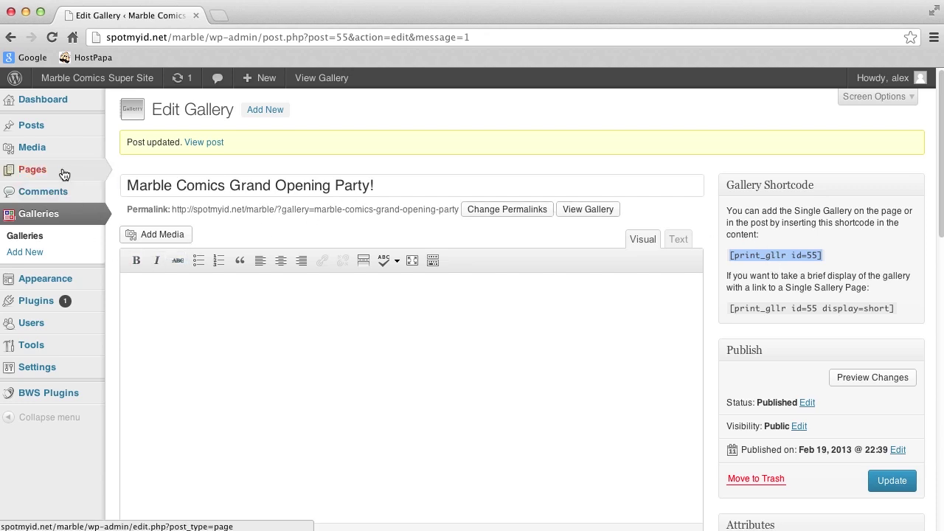
# Paste [print_gllr id=55] into the Party Pictures! page, update it, and bring up live-site options
pyautogui.moveTo(64, 174)
pyautogui.click(126, 172)
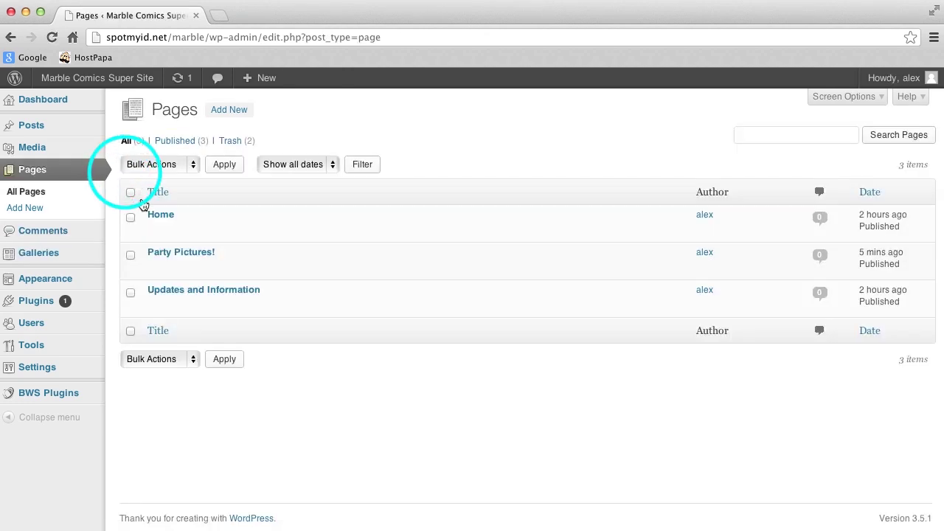
pyautogui.click(162, 253)
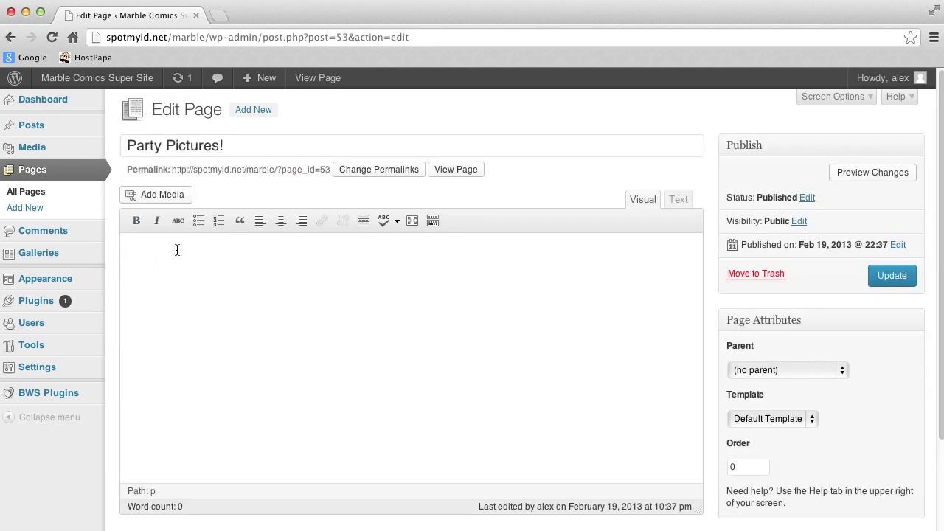
pyautogui.press('super+v')
pyautogui.click(888, 276)
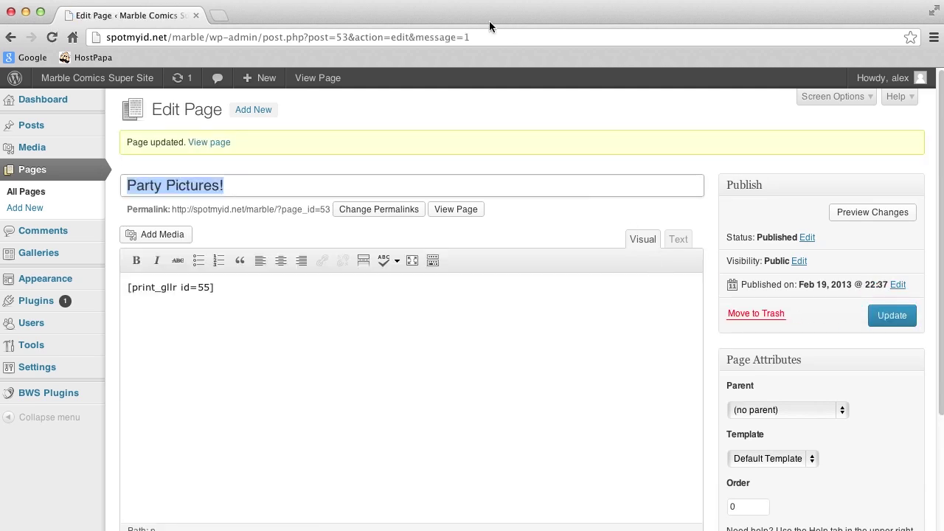
pyautogui.moveTo(96, 82)
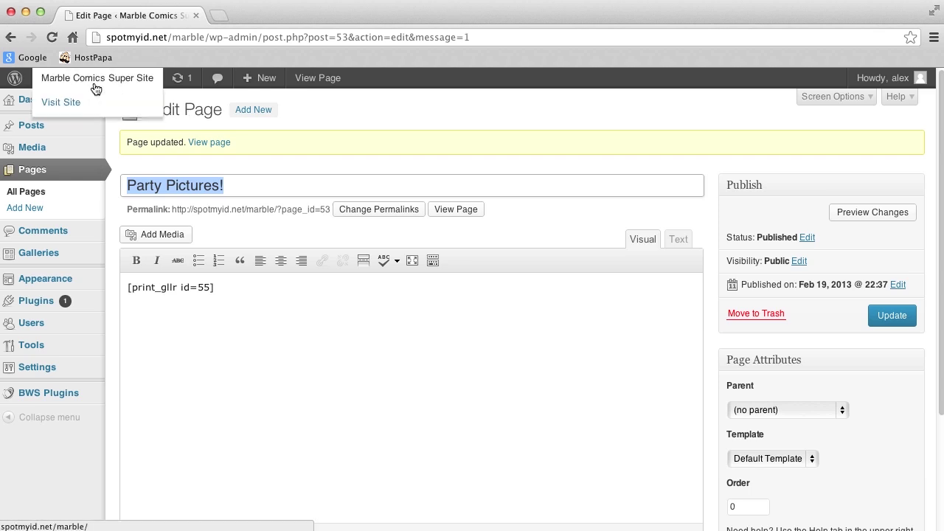
pyautogui.rightClick(93, 103)
# Open the live site in a new tab, go to Party Pictures! and scroll through its captioned gallery
pyautogui.click(162, 107)
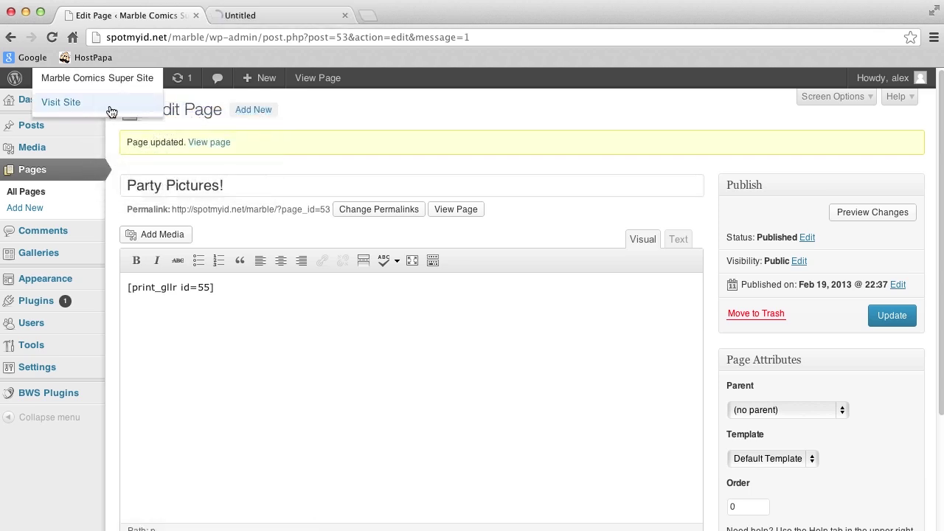
pyautogui.click(288, 17)
pyautogui.scroll(-2, 343, 207)
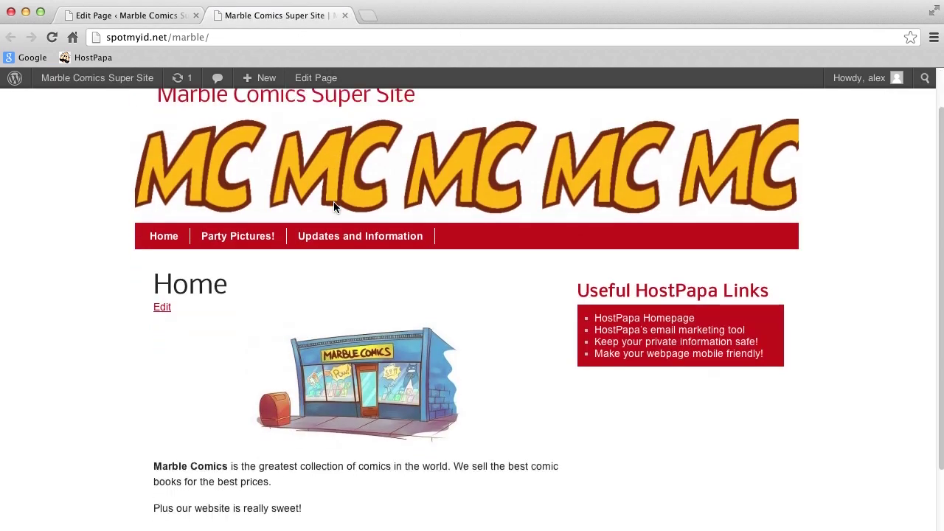
pyautogui.click(238, 224)
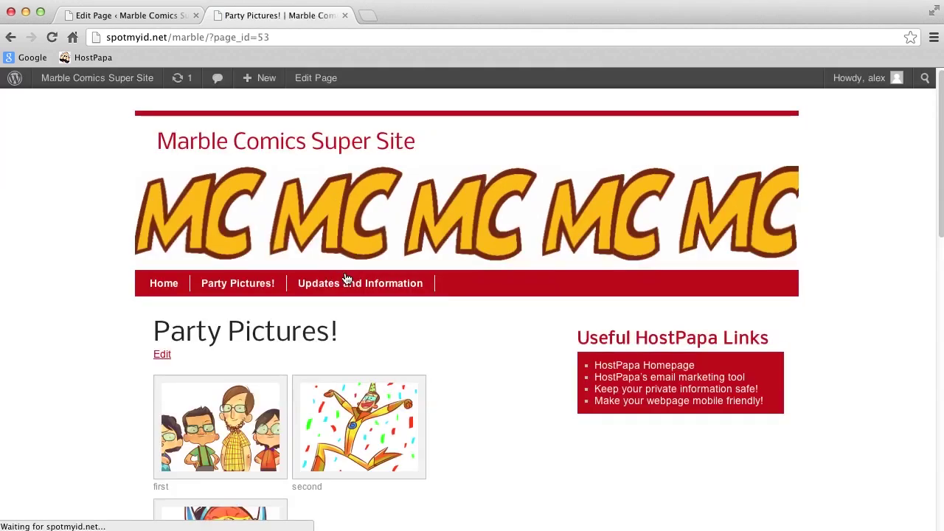
pyautogui.scroll(-5, 339, 280)
pyautogui.scroll(-2, 344, 279)
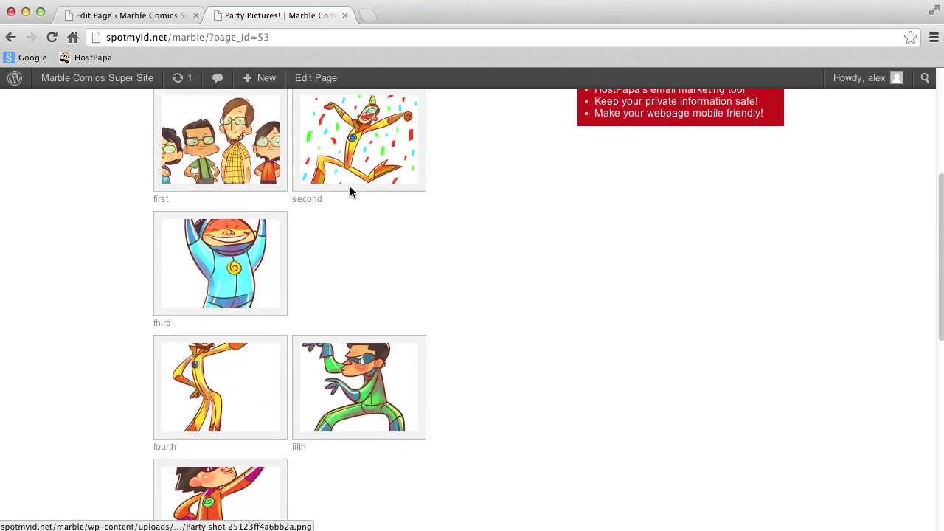
pyautogui.scroll(-5, 352, 238)
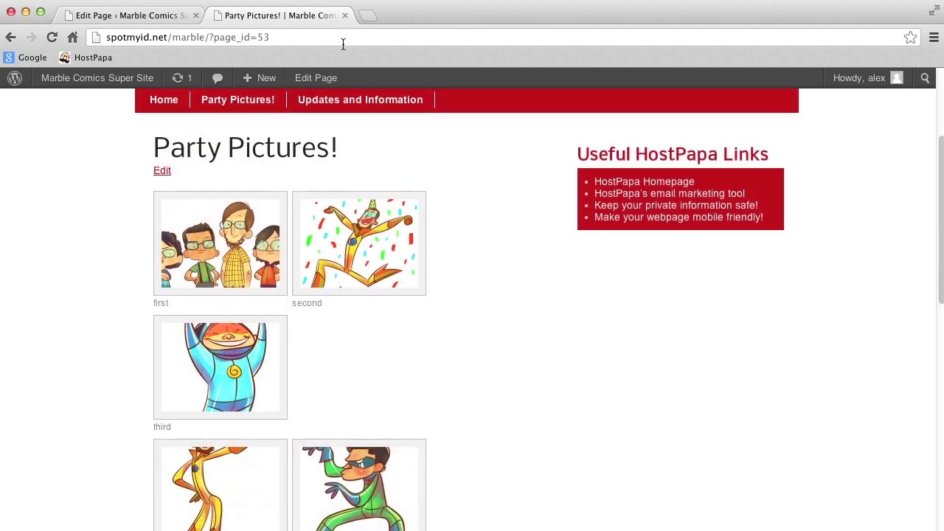
# In Gallery Options, change Count images in row from 3 to 2 and save the changes
pyautogui.click(170, 17)
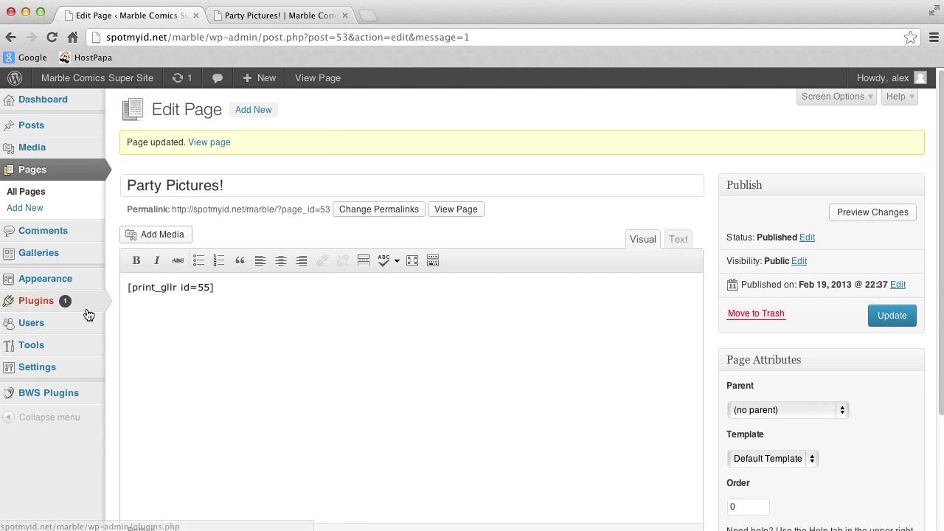
pyautogui.moveTo(73, 309)
pyautogui.click(128, 300)
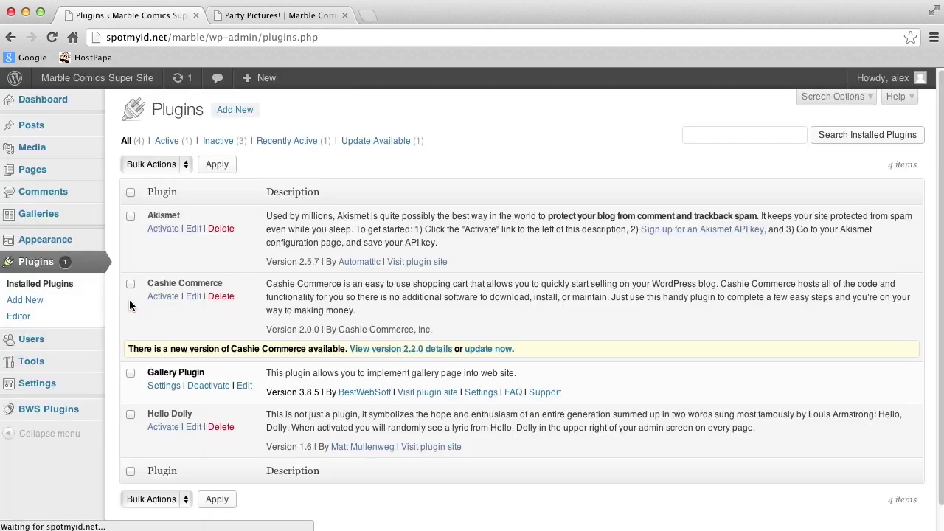
pyautogui.click(161, 386)
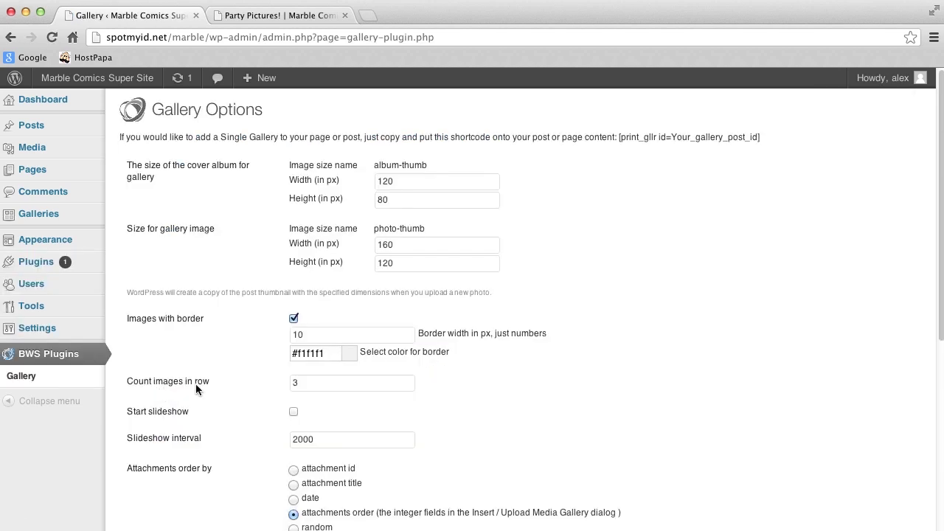
pyautogui.doubleClick(317, 382)
pyautogui.write('2')
pyautogui.click(295, 400)
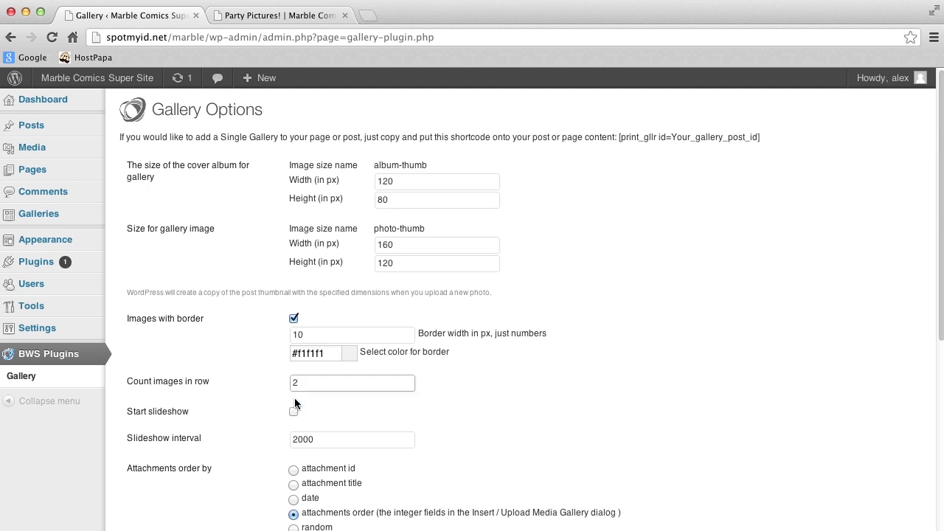
pyautogui.scroll(-5, 261, 382)
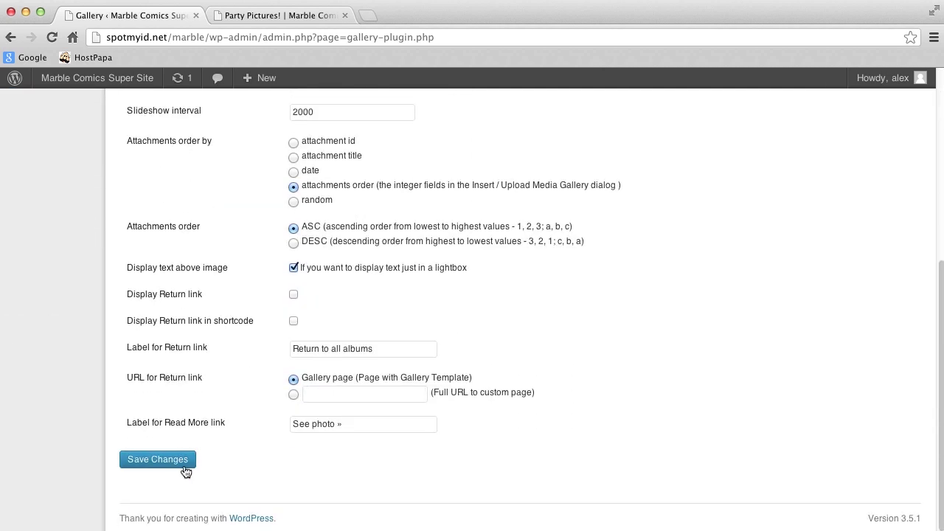
pyautogui.click(185, 467)
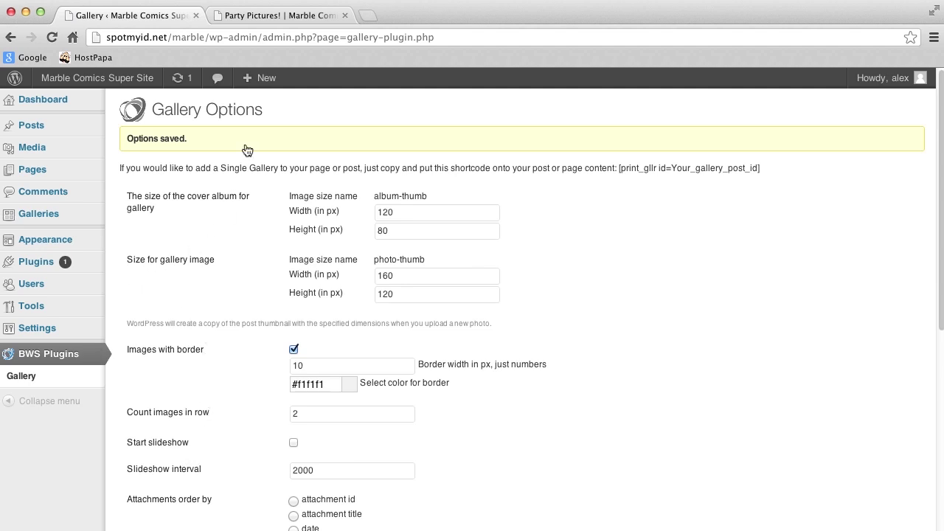
# Reload the Party Pictures! tab and scroll the gallery, now laid out two images per row
pyautogui.click(247, 15)
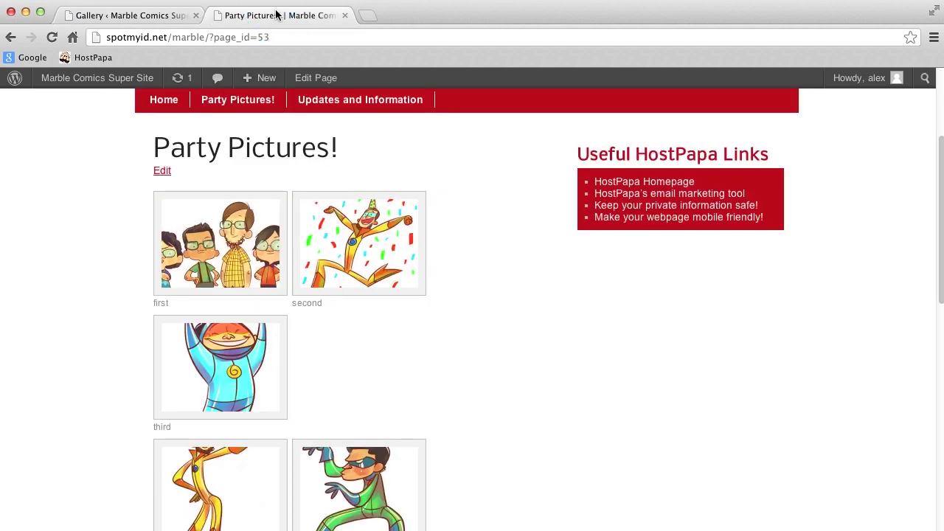
pyautogui.click(60, 43)
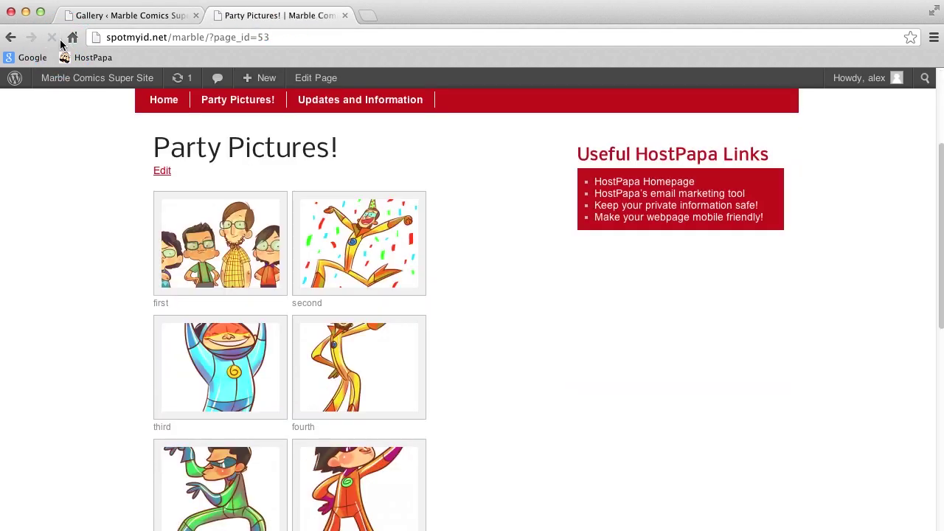
pyautogui.scroll(-3, 86, 183)
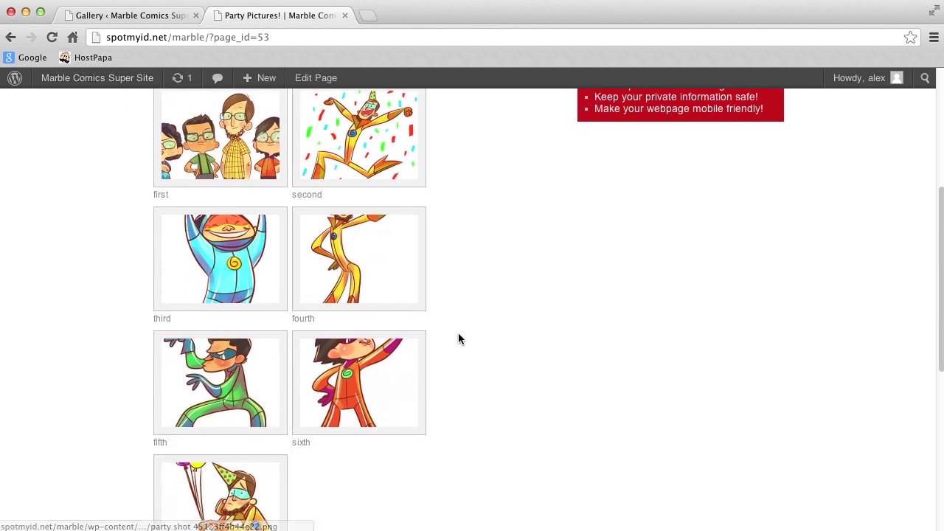
pyautogui.scroll(-10, 451, 280)
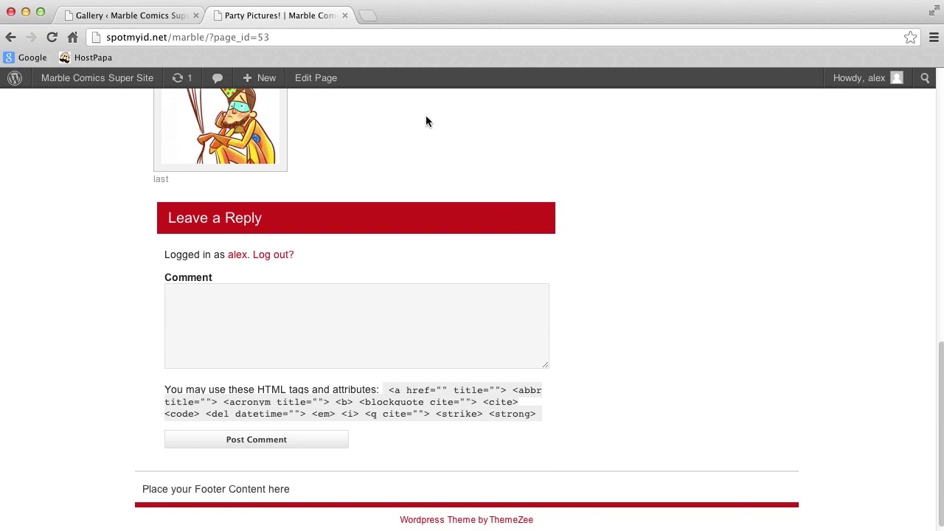
pyautogui.click(171, 16)
# Quick Edit Party Pictures! from All Pages, uncheck Allow Comments and update the page
pyautogui.moveTo(53, 137)
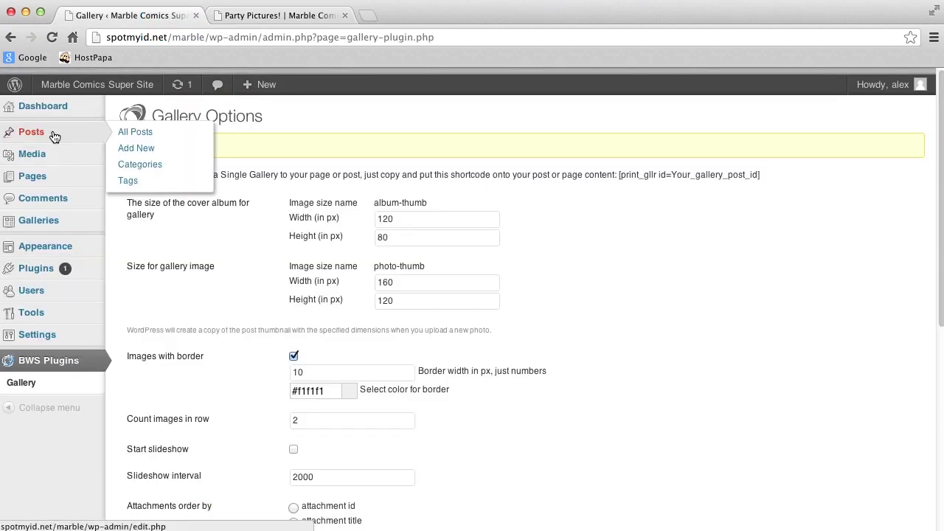
pyautogui.click(48, 186)
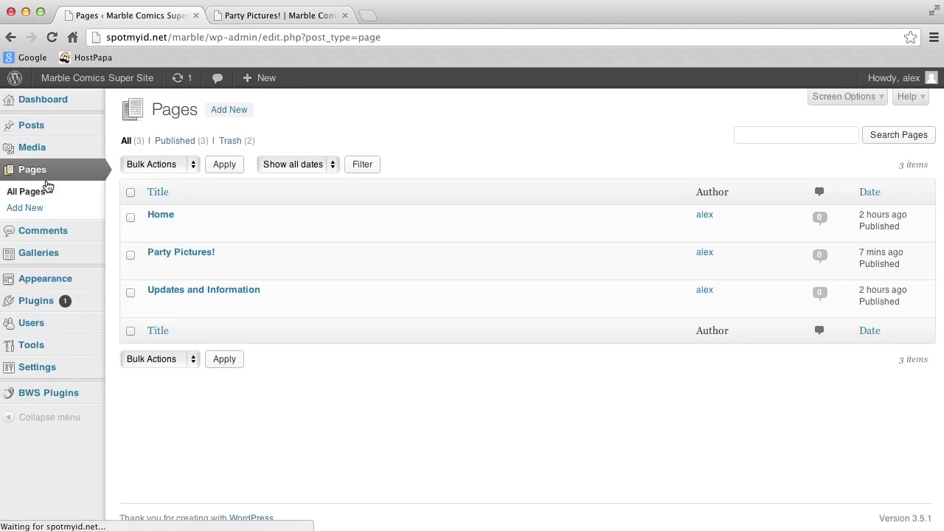
pyautogui.click(186, 267)
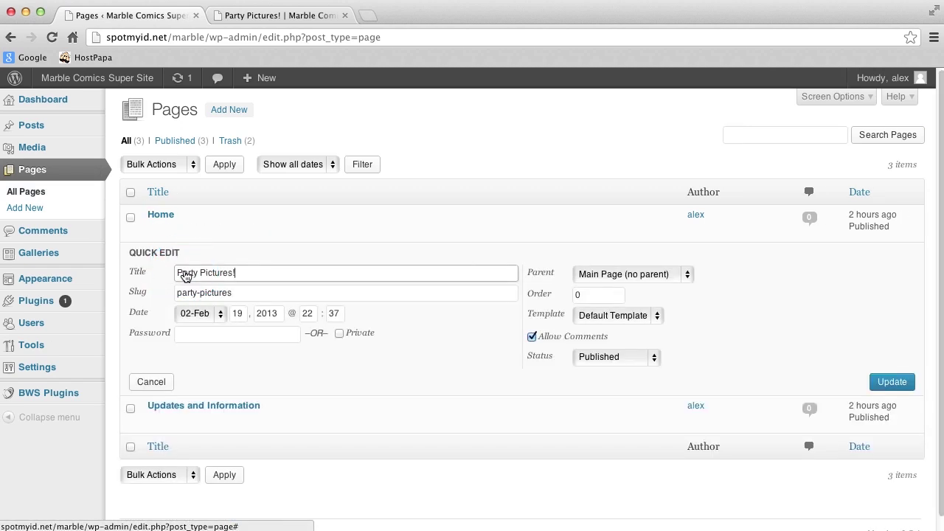
pyautogui.click(534, 336)
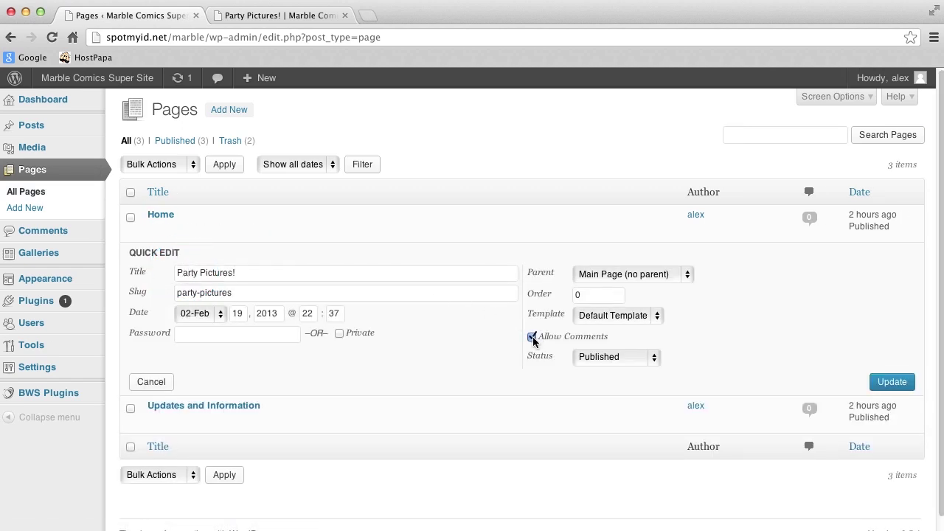
pyautogui.click(887, 381)
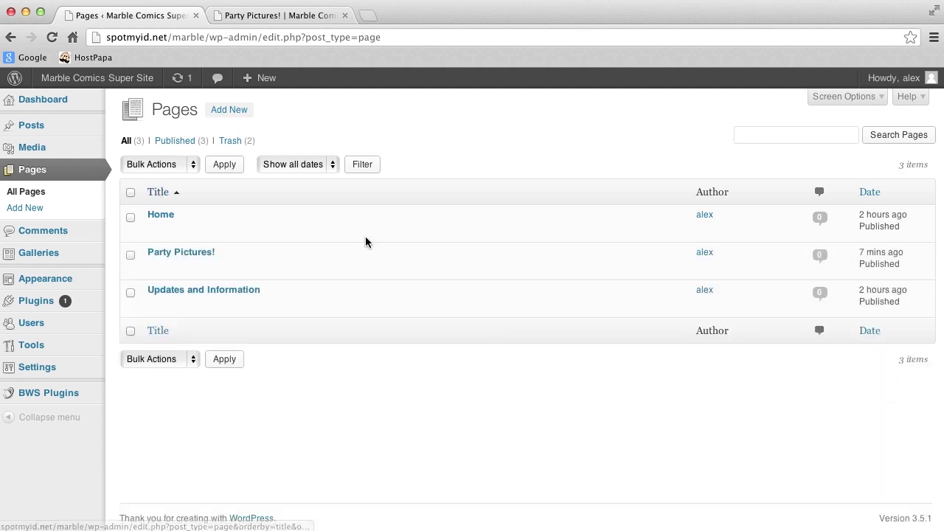
pyautogui.click(274, 16)
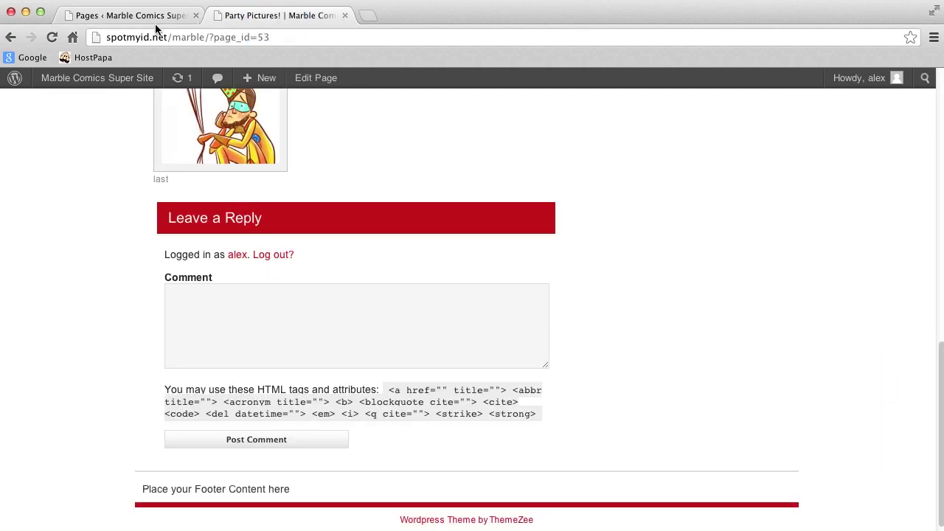
# Reload the page to confirm the comment form is gone, then enlarge the first image (Image 1 / 7)
pyautogui.click(52, 36)
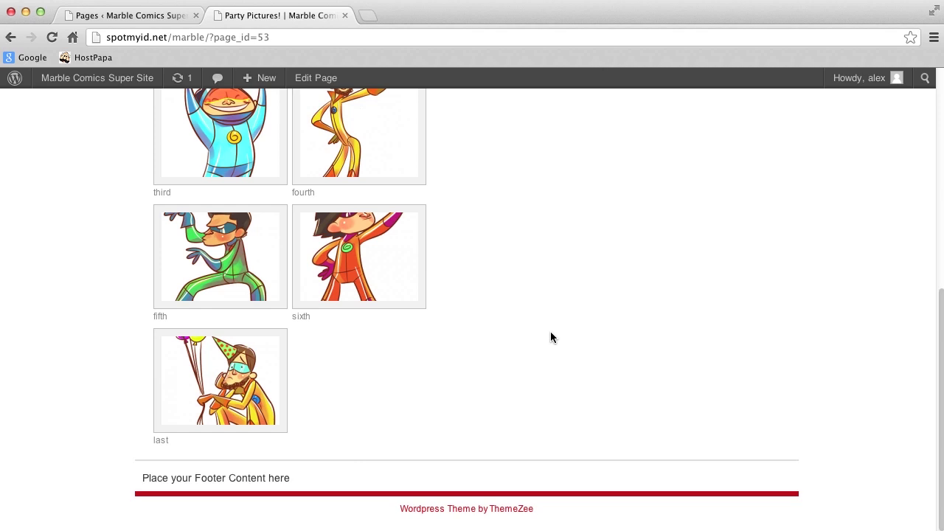
pyautogui.scroll(5, 516, 334)
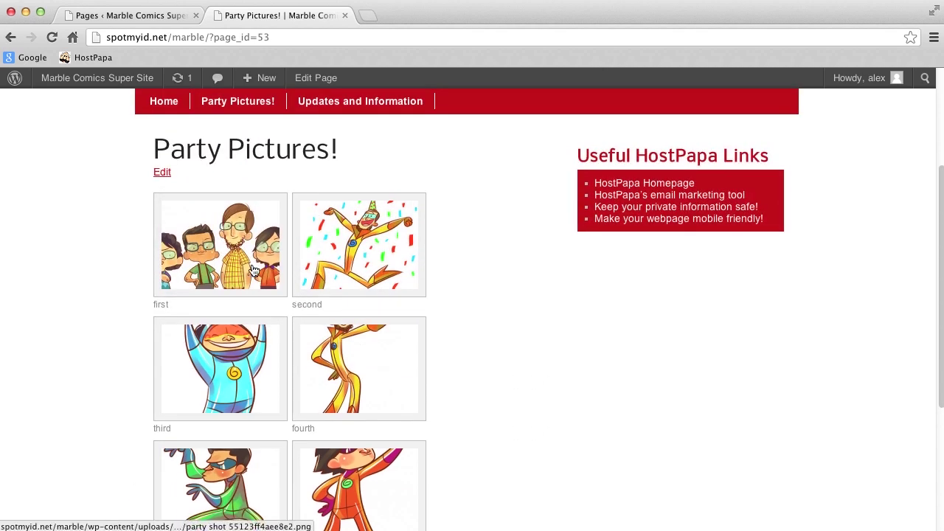
pyautogui.click(253, 271)
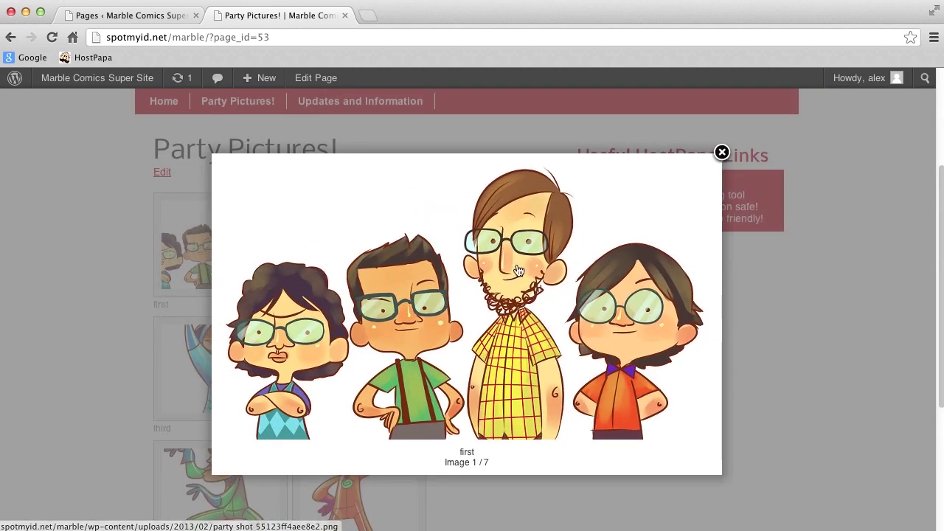
pyautogui.click(696, 312)
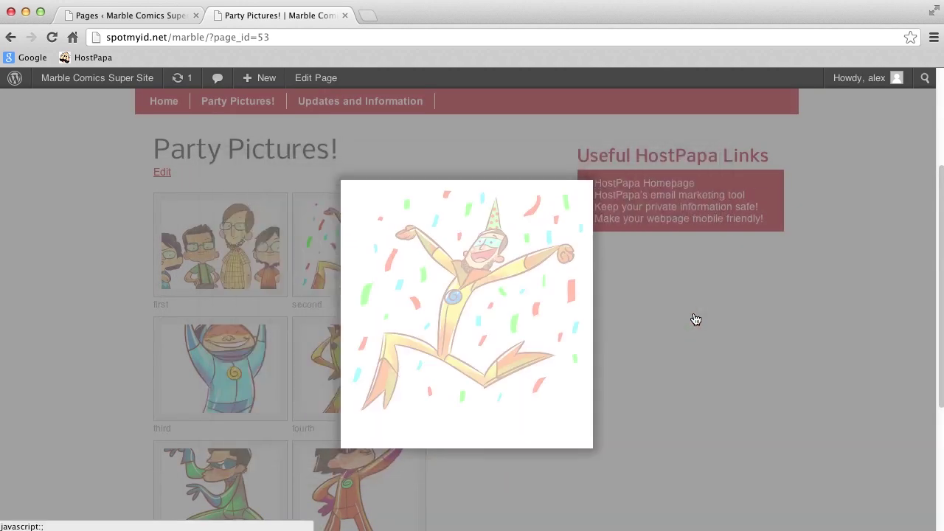
pyautogui.click(566, 314)
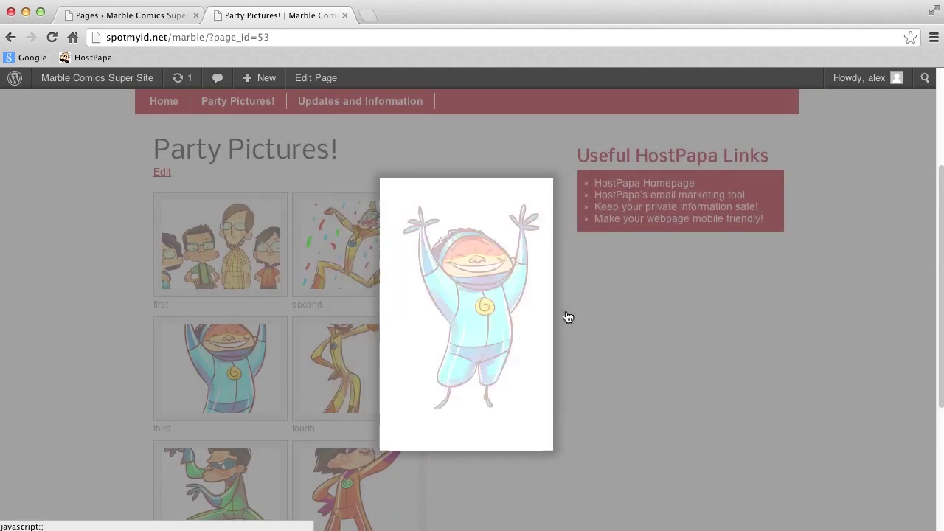
pyautogui.click(527, 315)
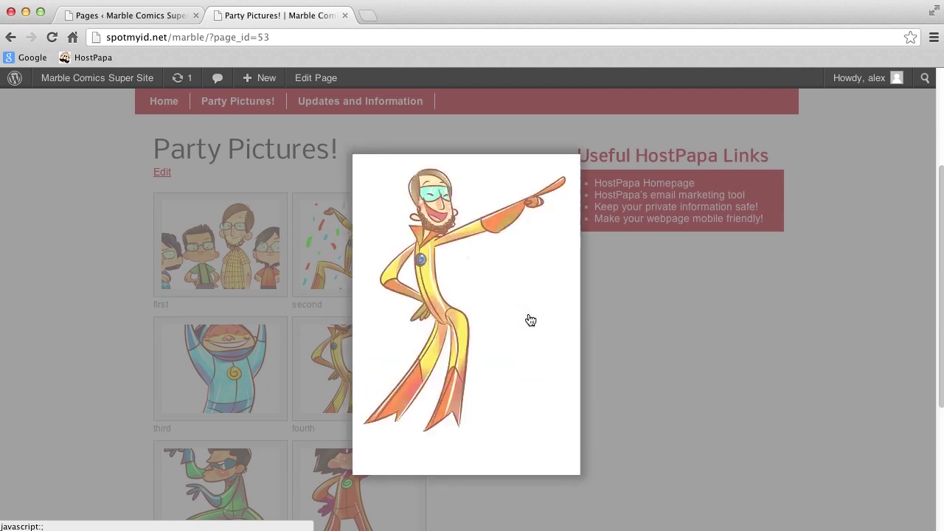
pyautogui.click(565, 317)
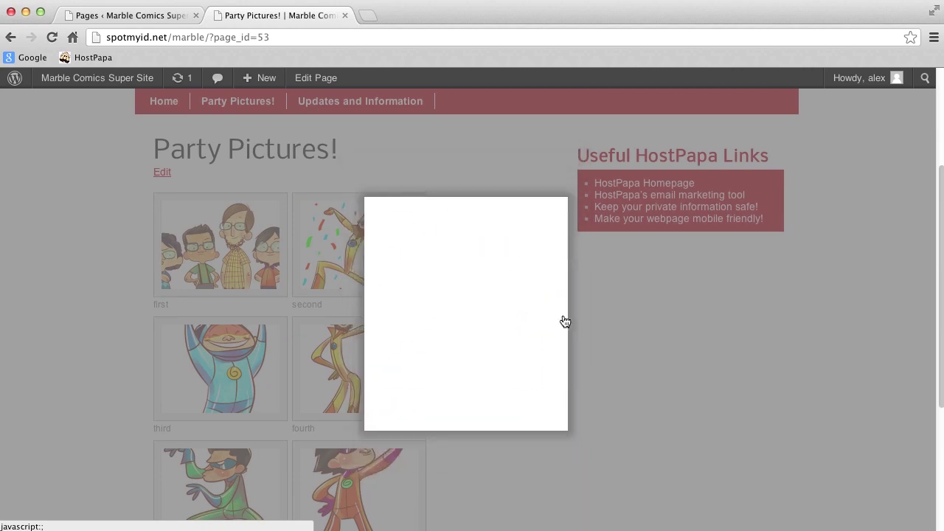
pyautogui.click(547, 322)
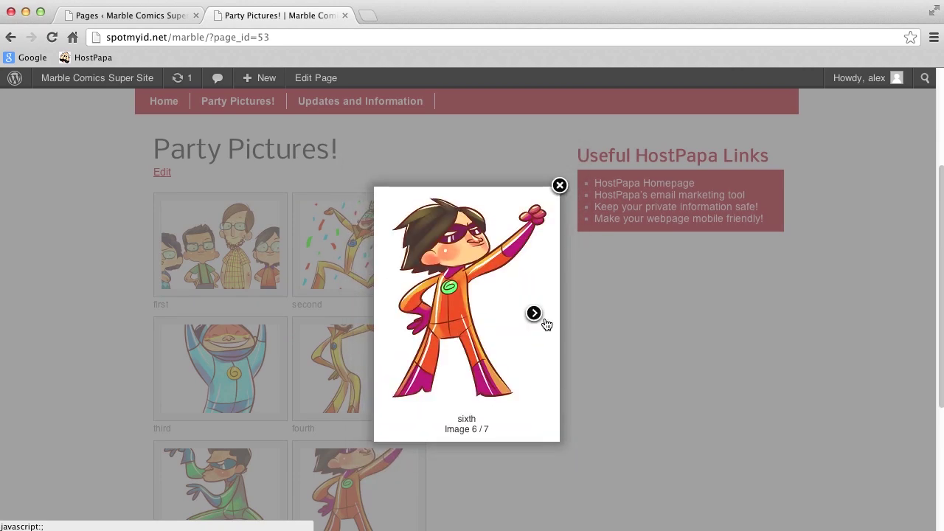
pyautogui.click(682, 366)
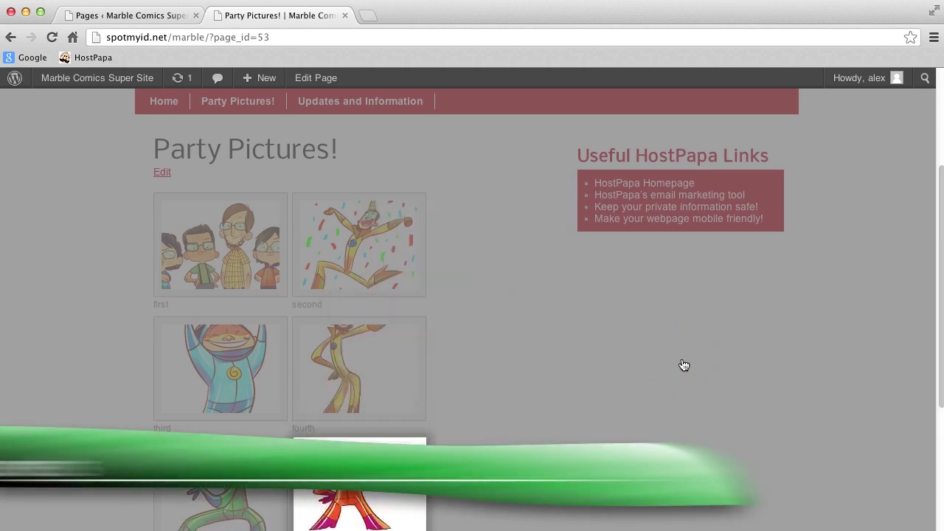